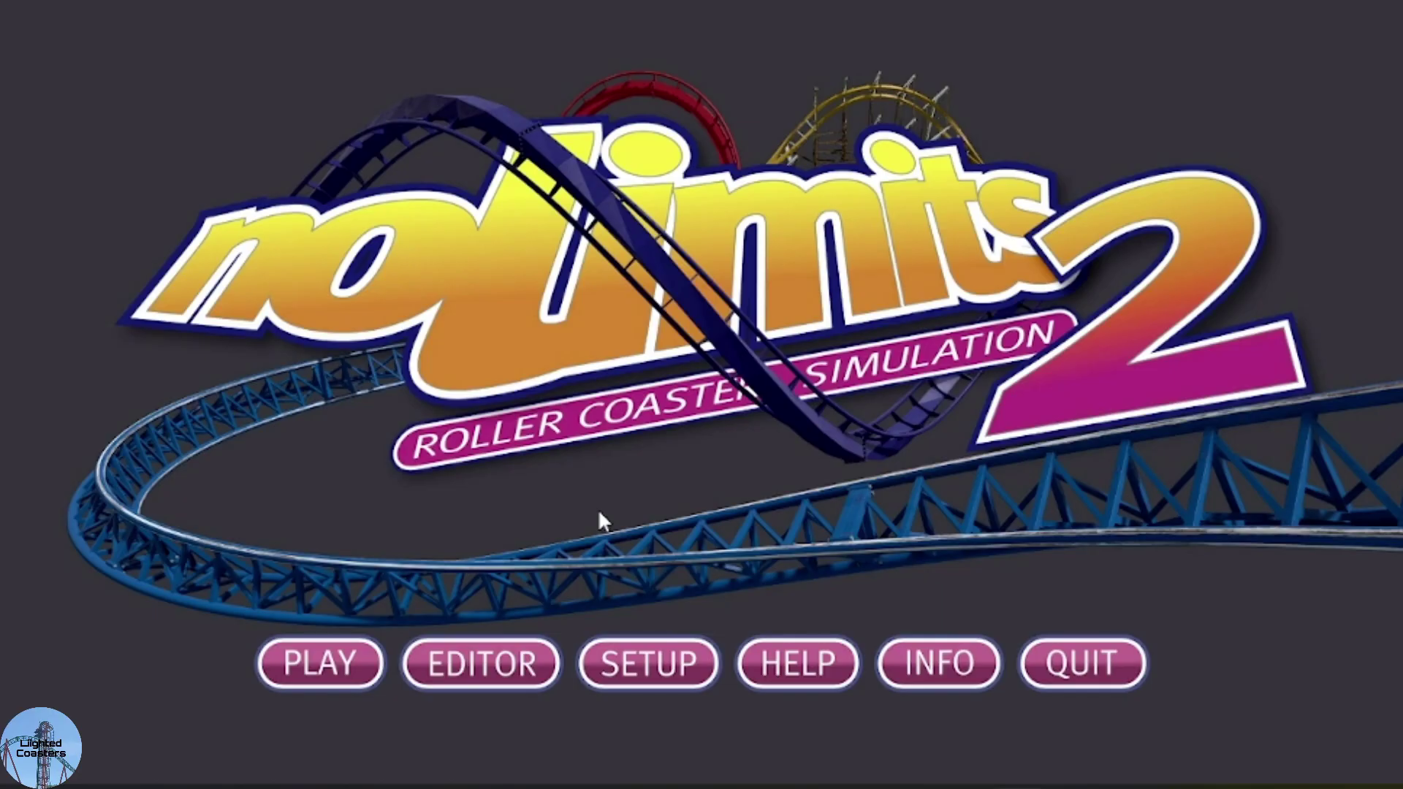
# Step: Start the coaster editor, dismiss the tip of the day and open the recent park 80STD.nl2park
pyautogui.click(532, 661)
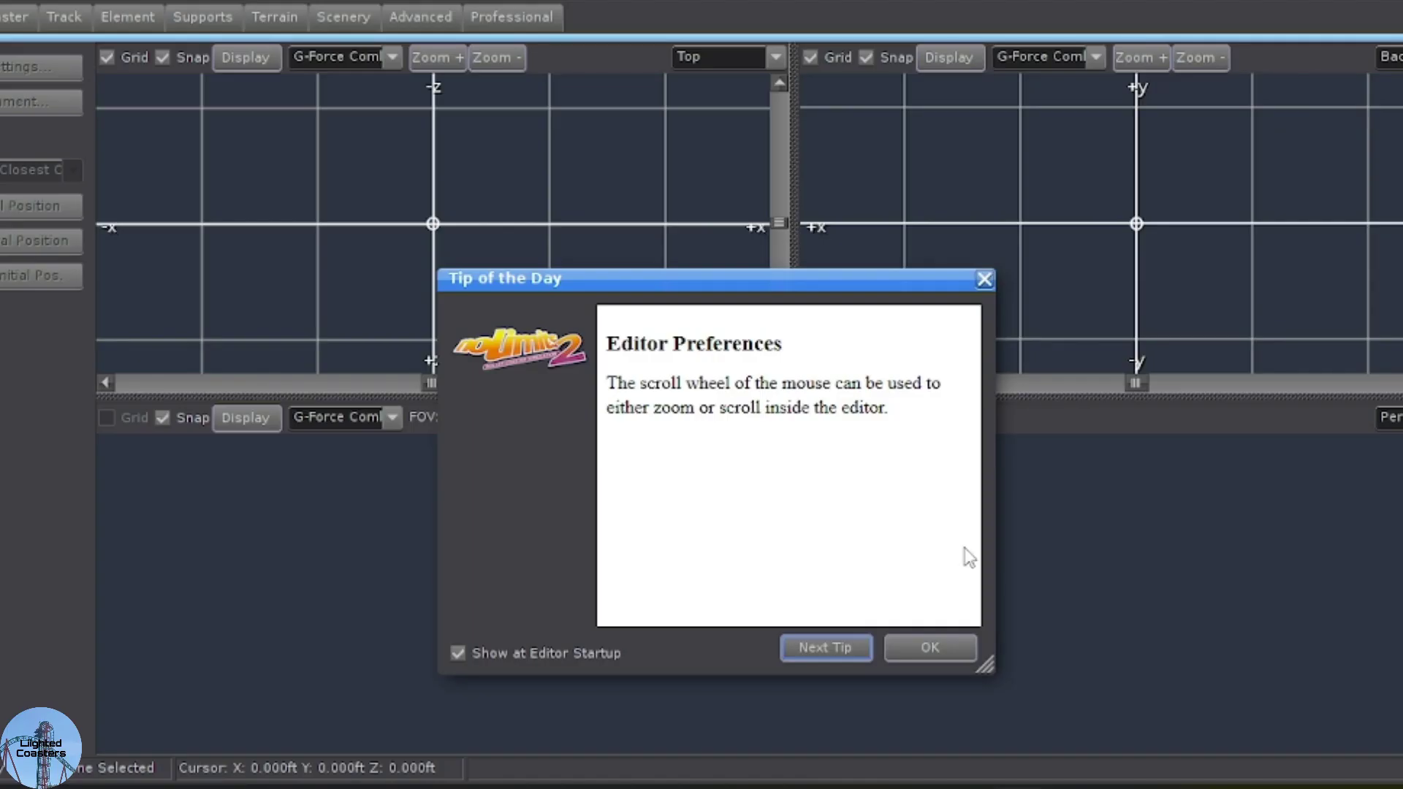
pyautogui.click(930, 647)
pyautogui.click(4, 16)
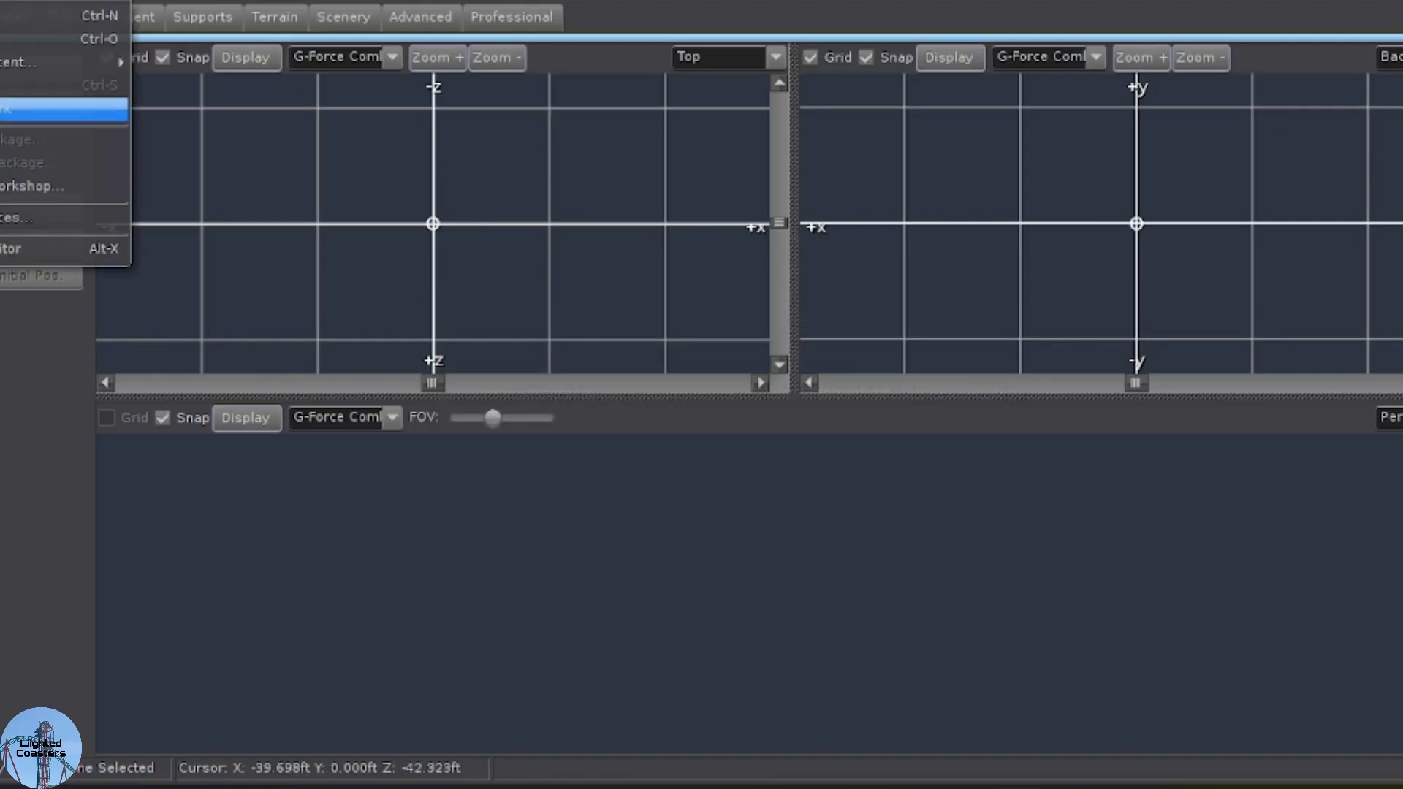
pyautogui.moveTo(28, 62)
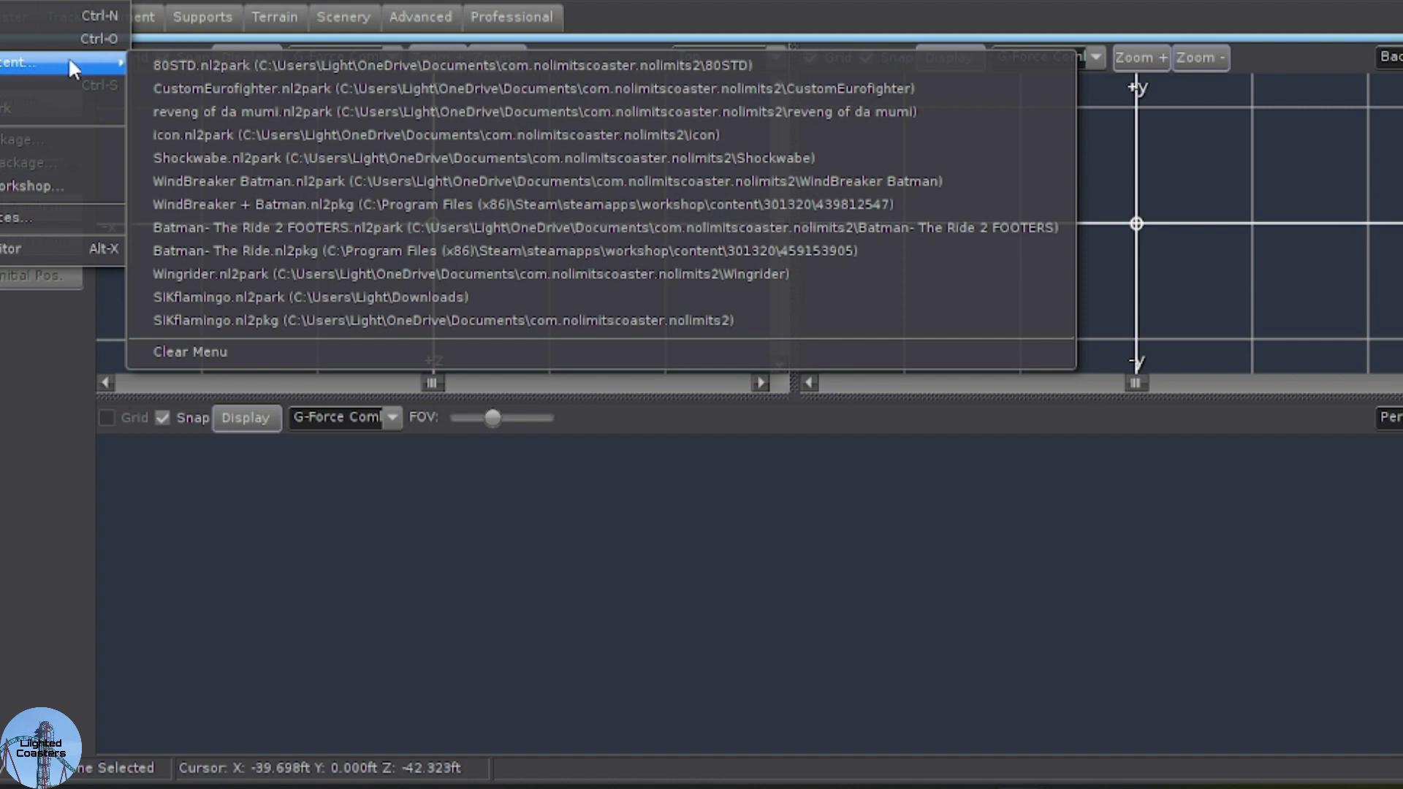
pyautogui.click(165, 66)
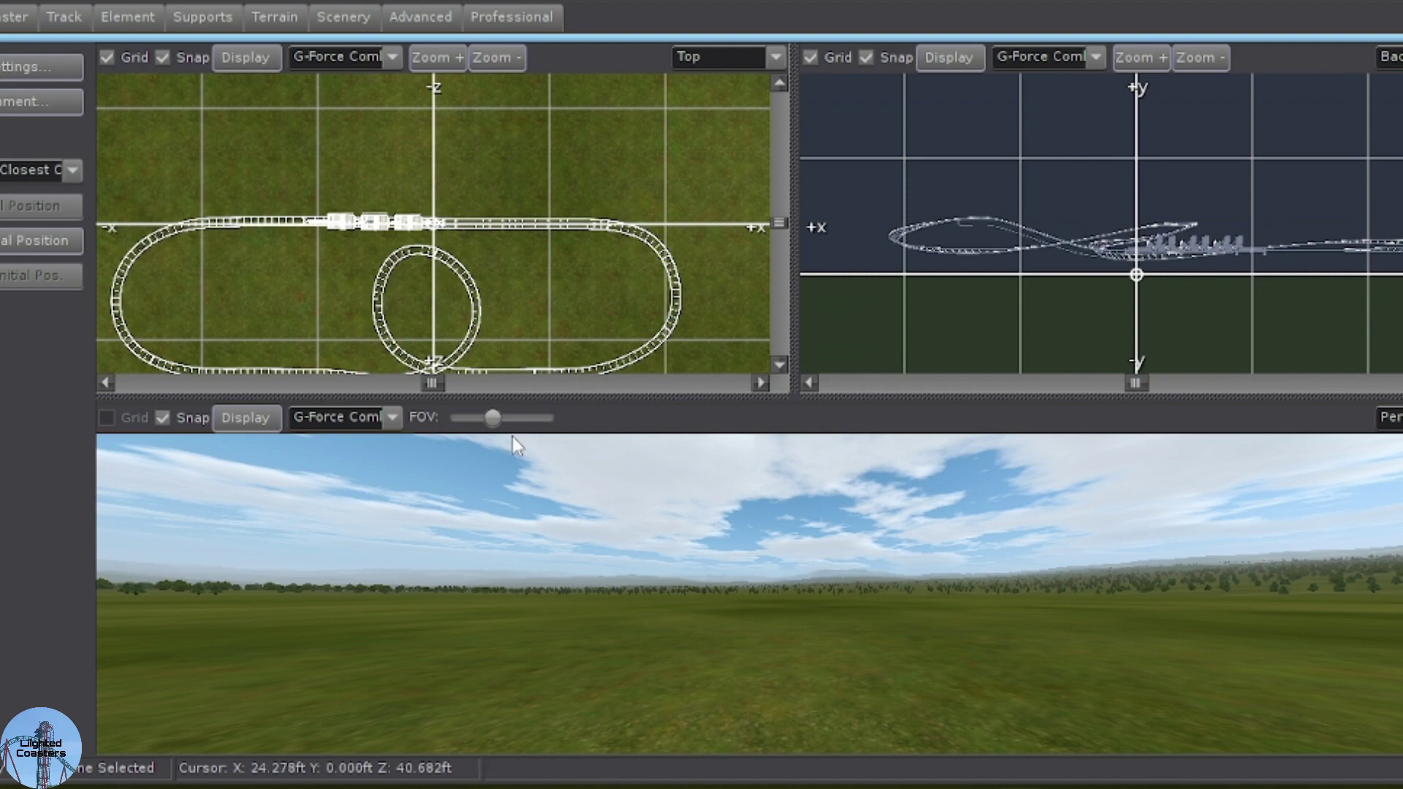
pyautogui.moveTo(695, 573); pyautogui.dragTo(804, 563, button='right')
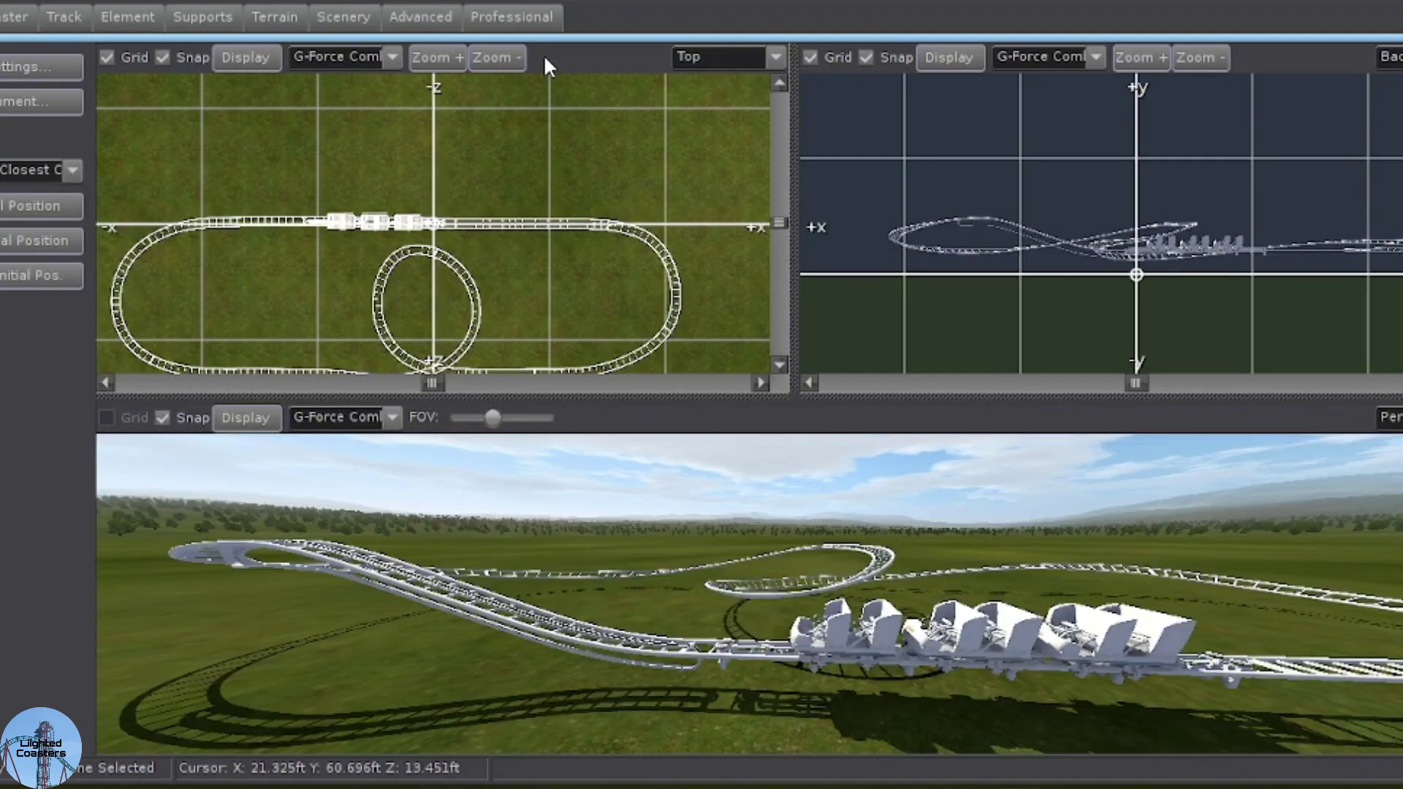
# Step: Export the track spline with 0.5 m between points and type Center of Rails, saving it to Downloads as 80std in CSV format
pyautogui.click(513, 12)
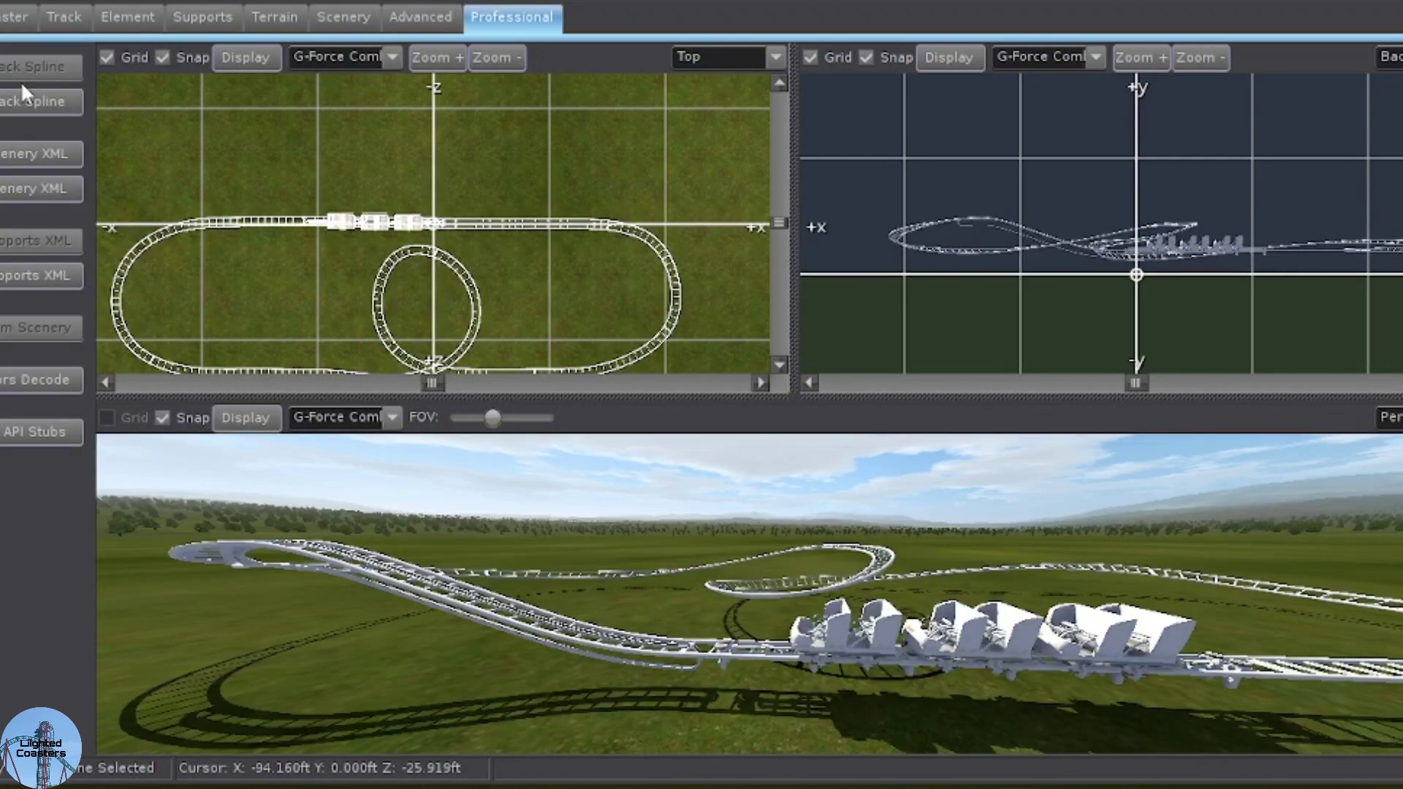
pyautogui.click(16, 106)
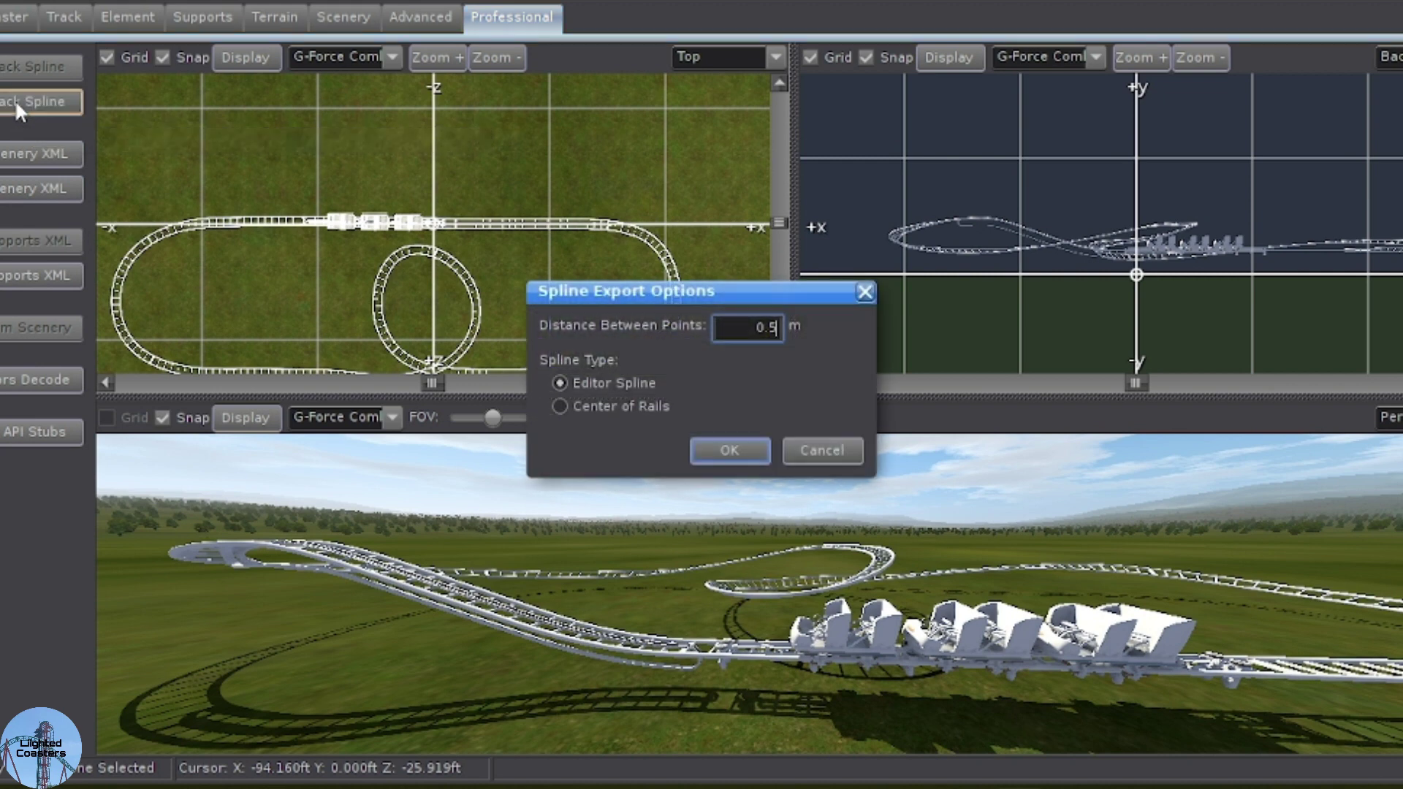
pyautogui.click(577, 404)
pyautogui.click(726, 446)
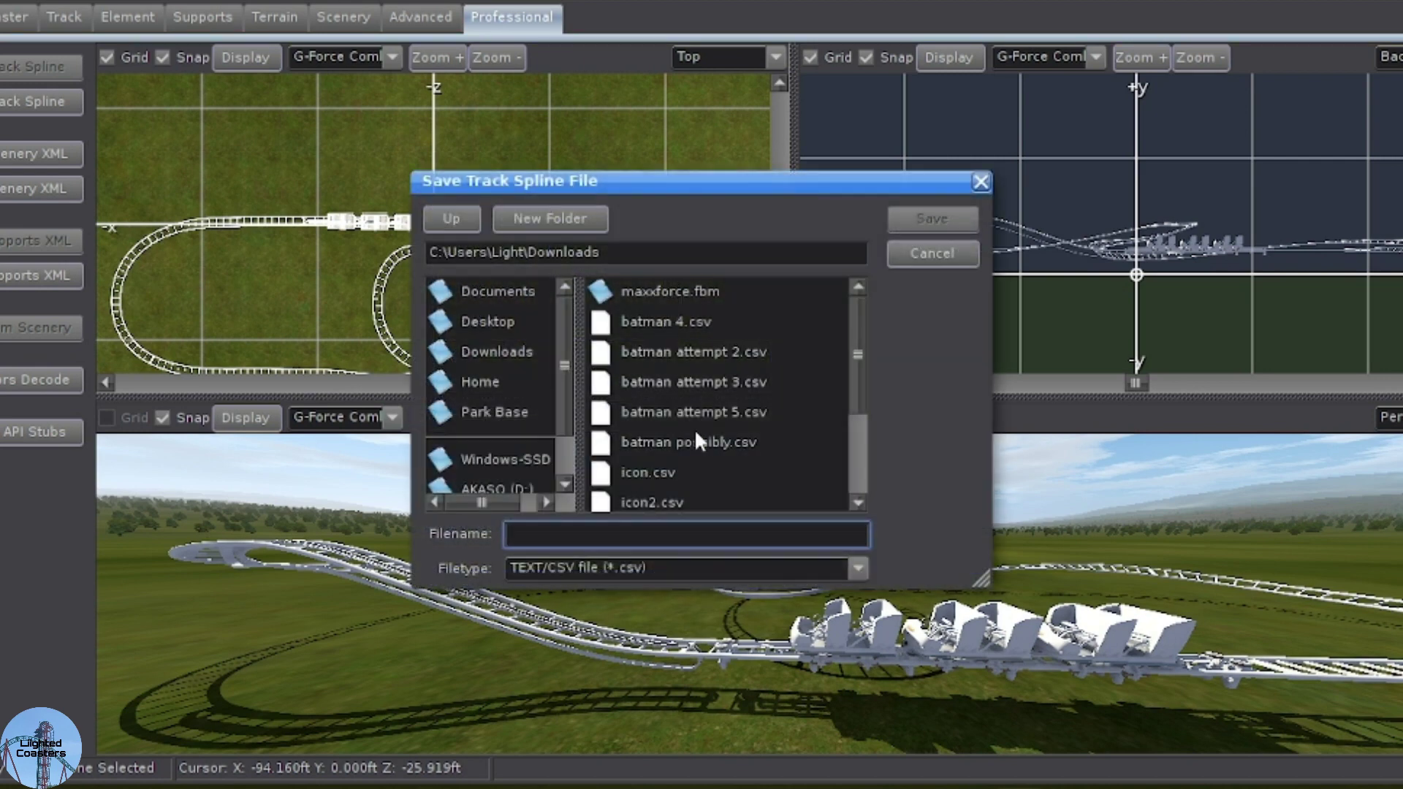
pyautogui.write('80std')
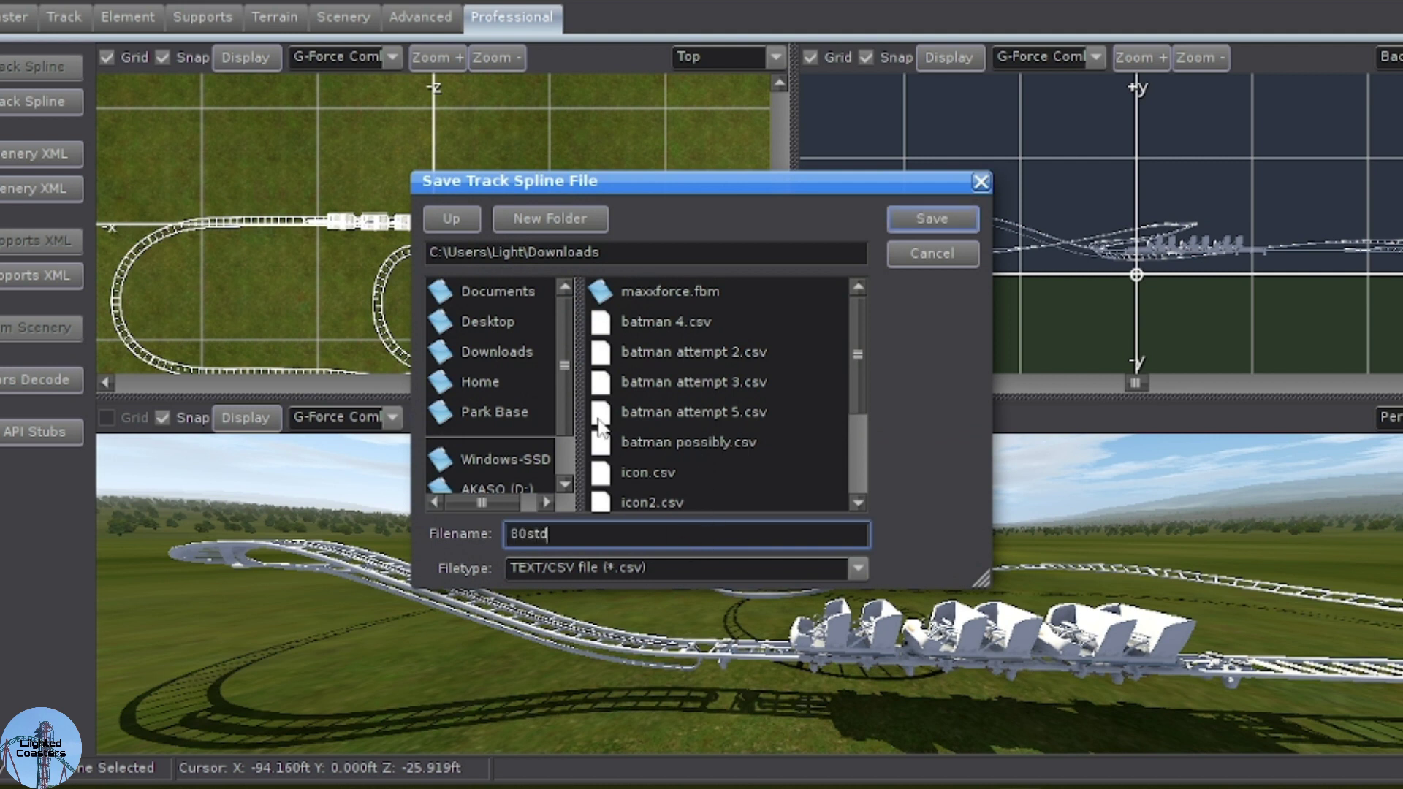
pyautogui.scroll(-2, 488, 464)
pyautogui.scroll(2, 447, 292)
pyautogui.click(932, 220)
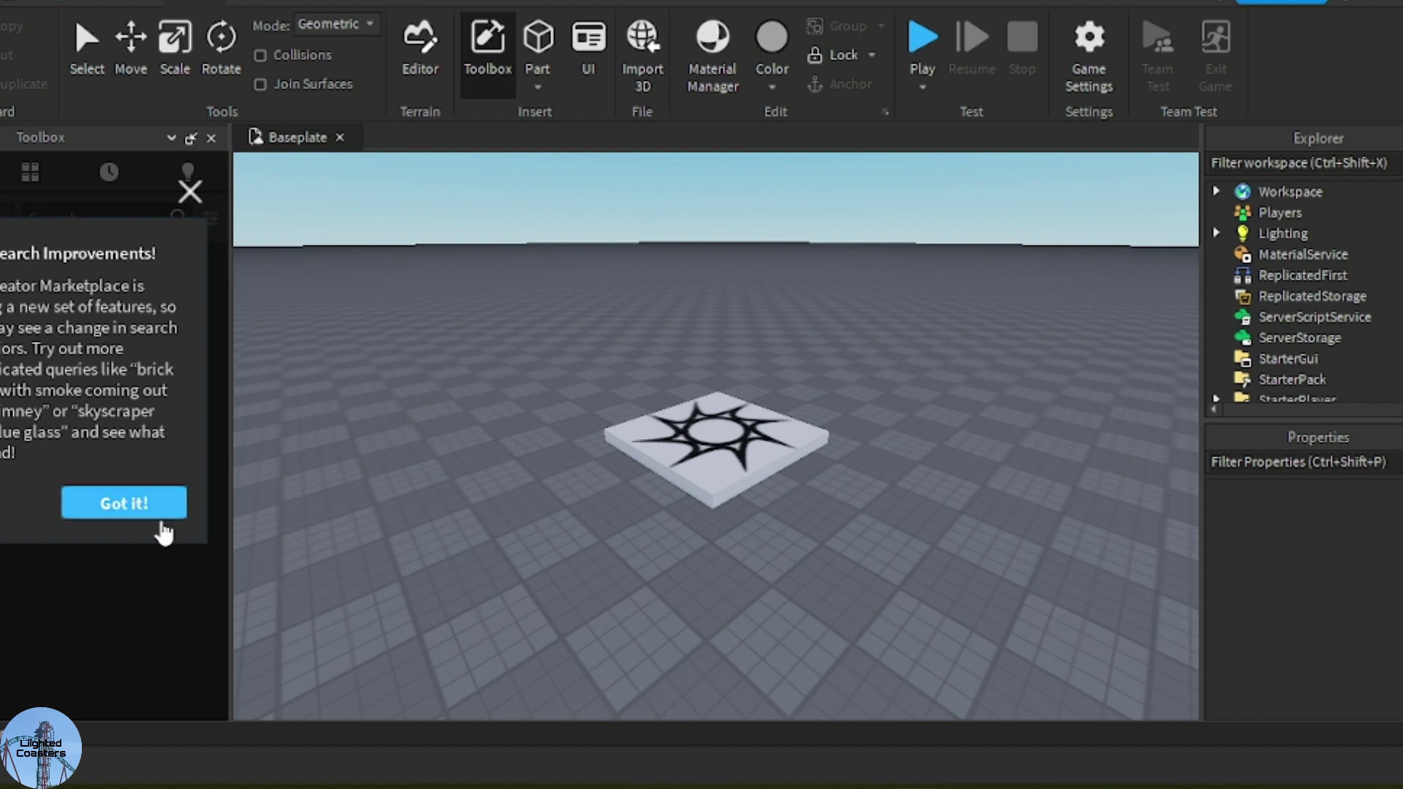
# Step: Dismiss the marketplace search notice in Roblox Studio and open the exported 80std file from Downloads in Notepad
pyautogui.click(153, 512)
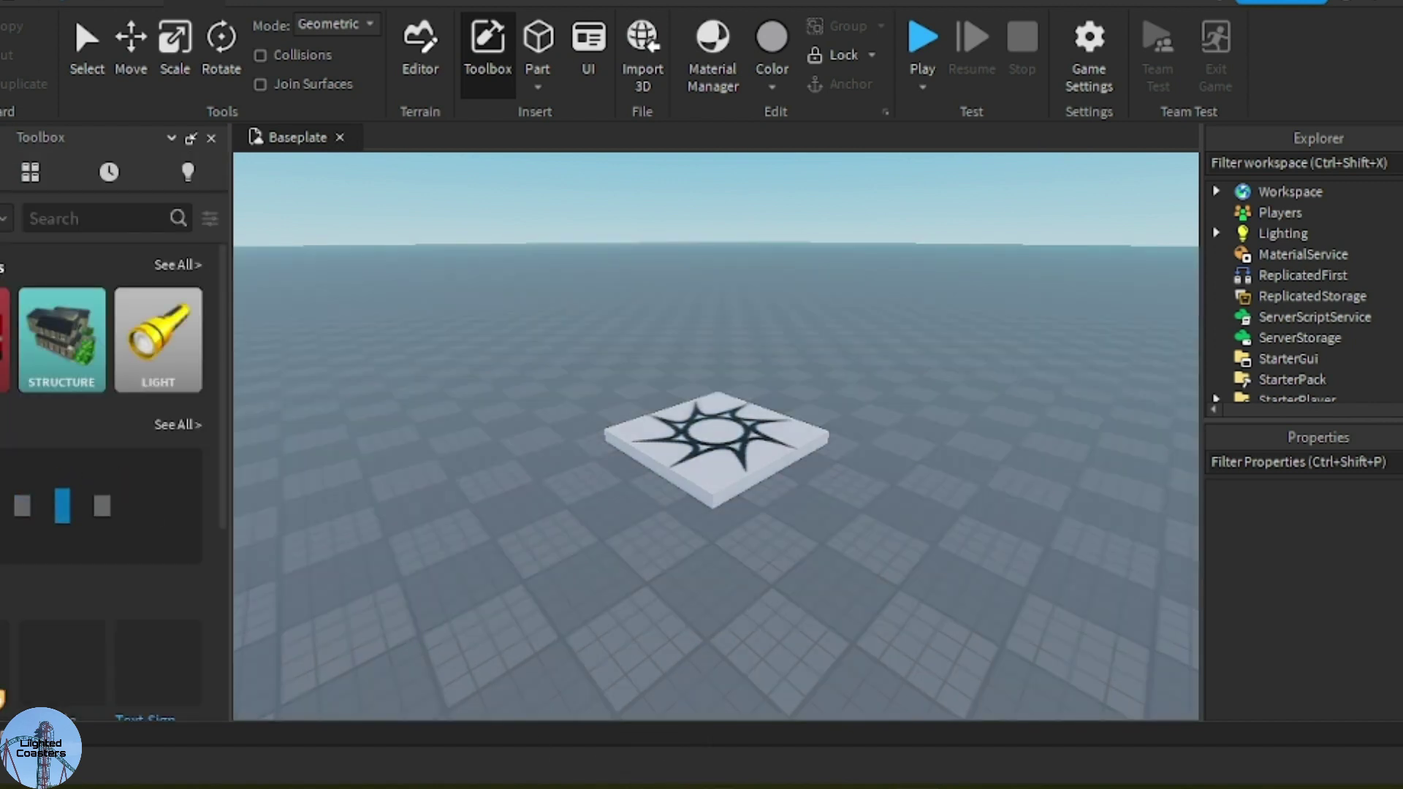
pyautogui.press('super+e')
pyautogui.click(128, 244)
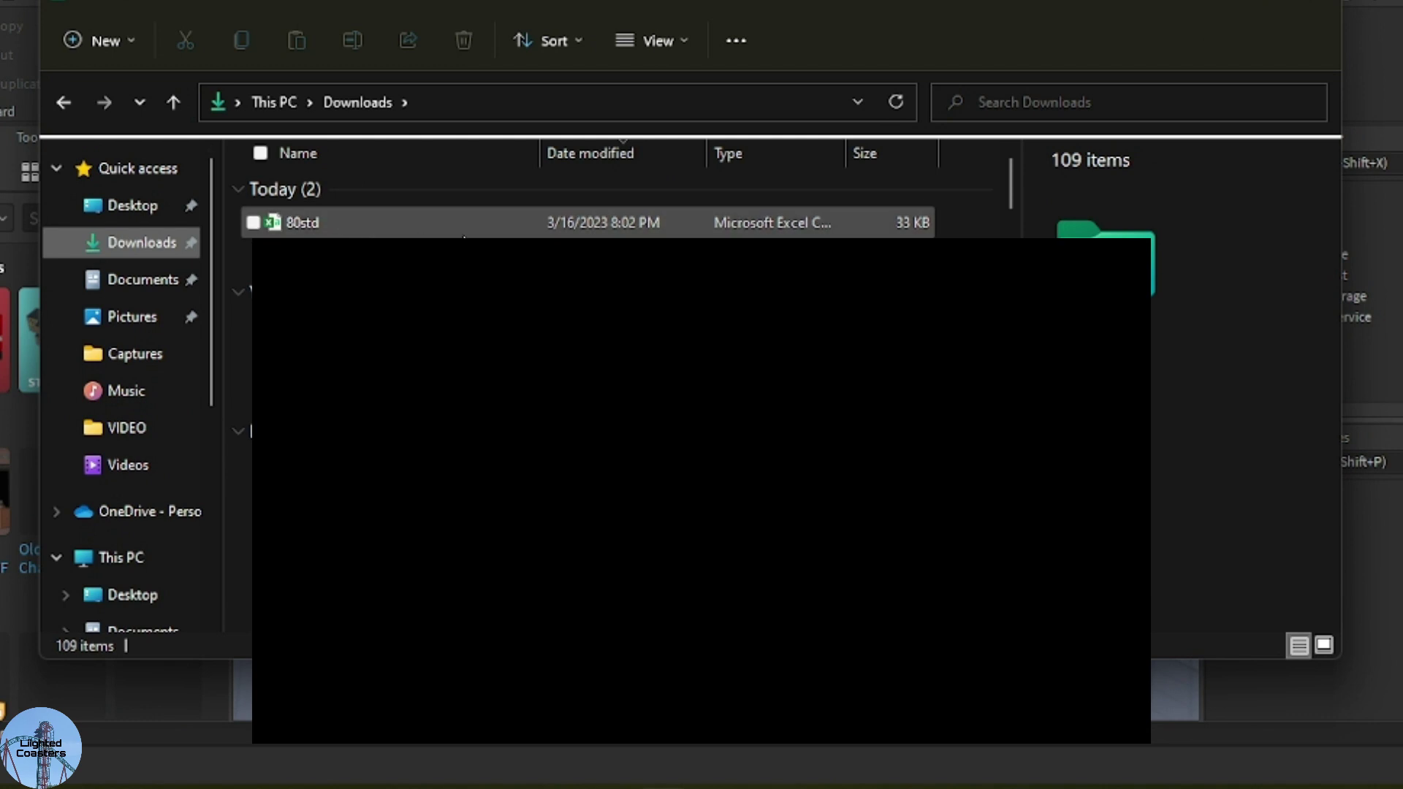
pyautogui.click(340, 225)
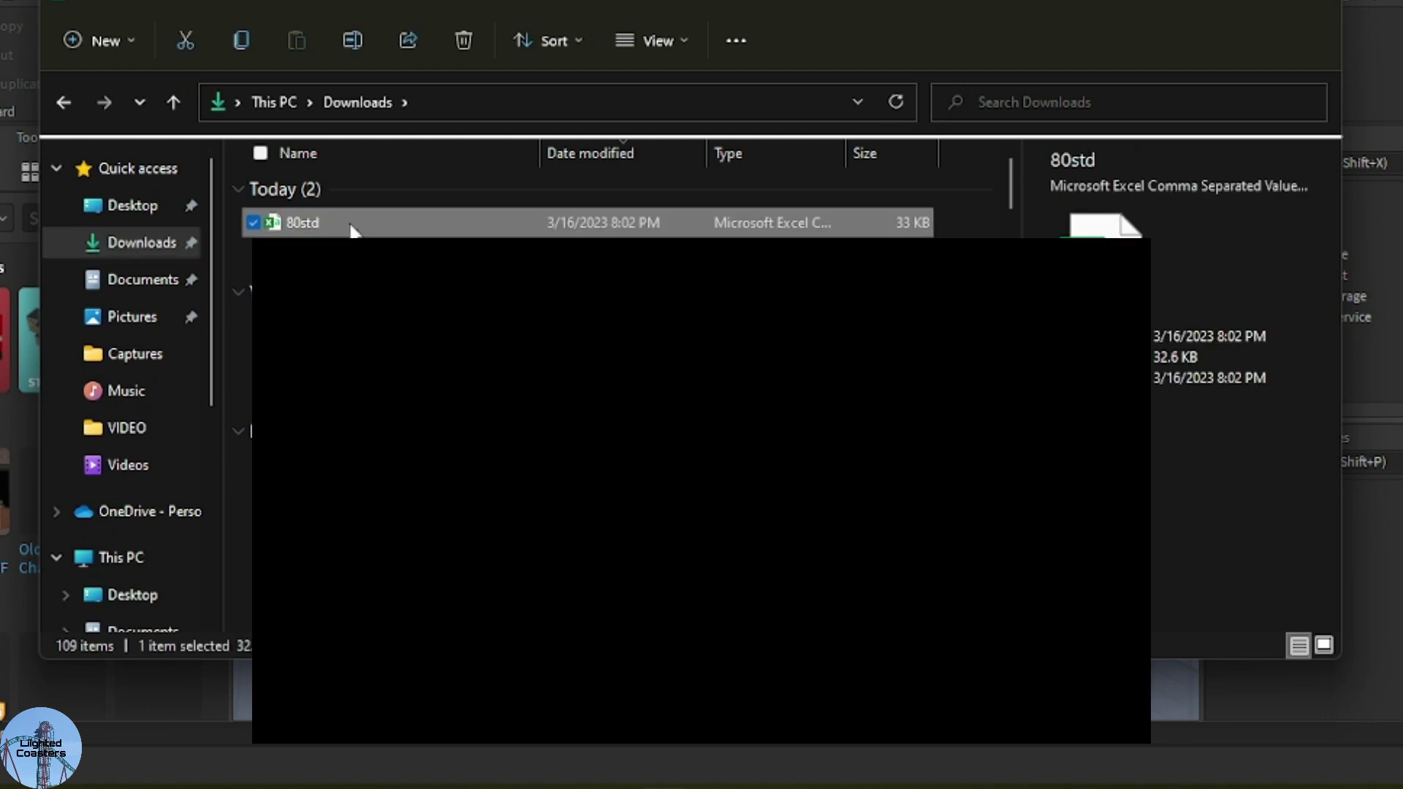
pyautogui.rightClick(351, 231)
pyautogui.moveTo(453, 333)
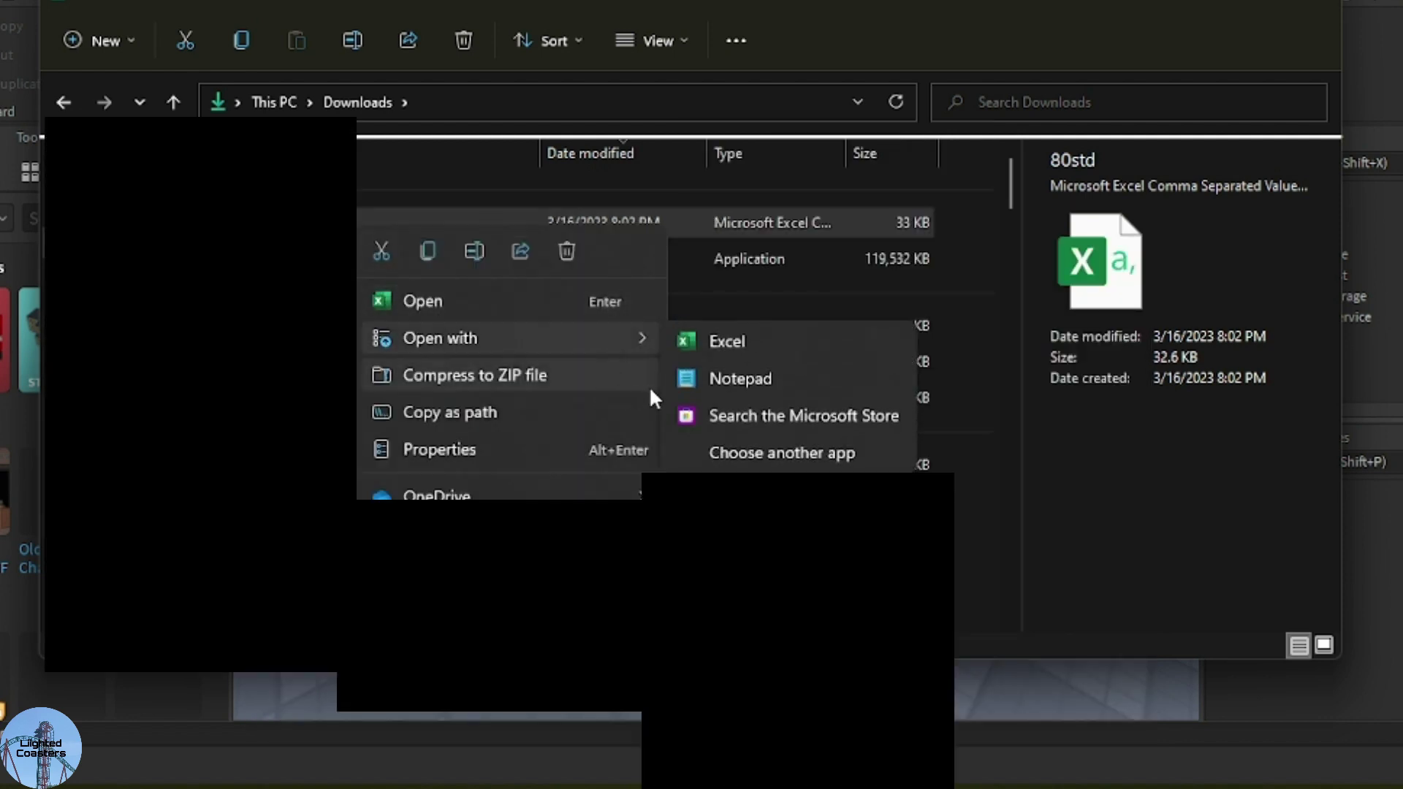
pyautogui.click(700, 380)
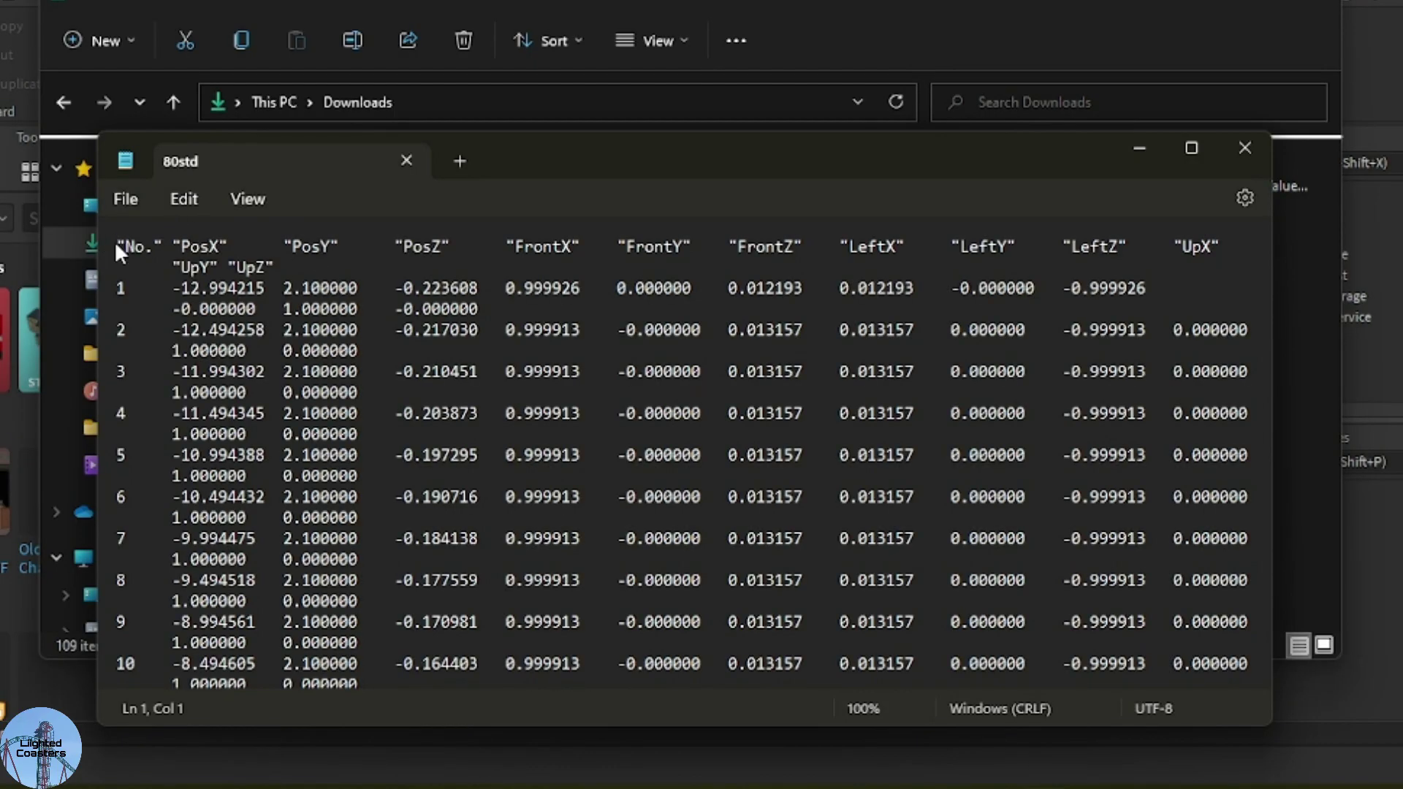
# Step: Copy the entire contents of the 80std spline file
pyautogui.rightClick(117, 248)
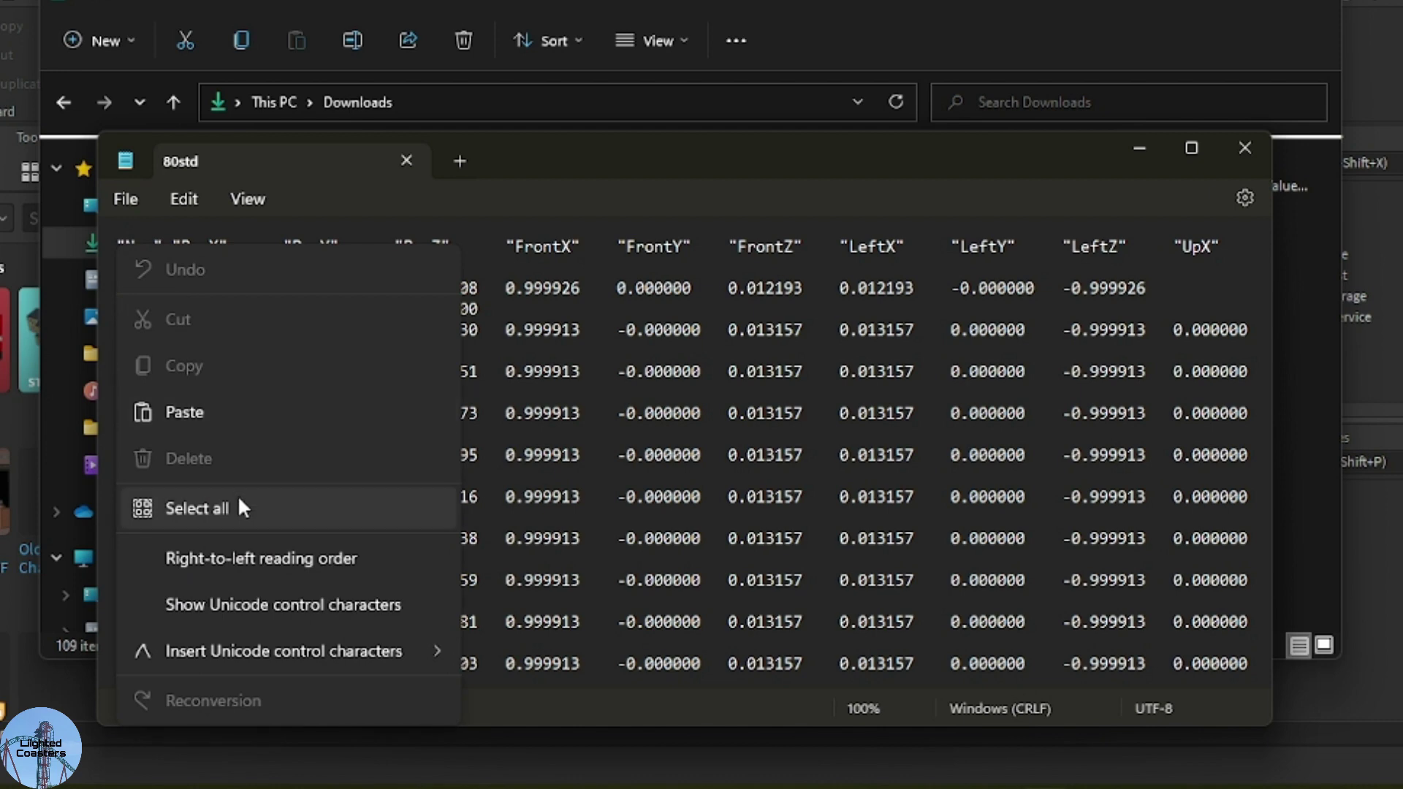
pyautogui.click(238, 499)
pyautogui.rightClick(266, 400)
pyautogui.click(342, 73)
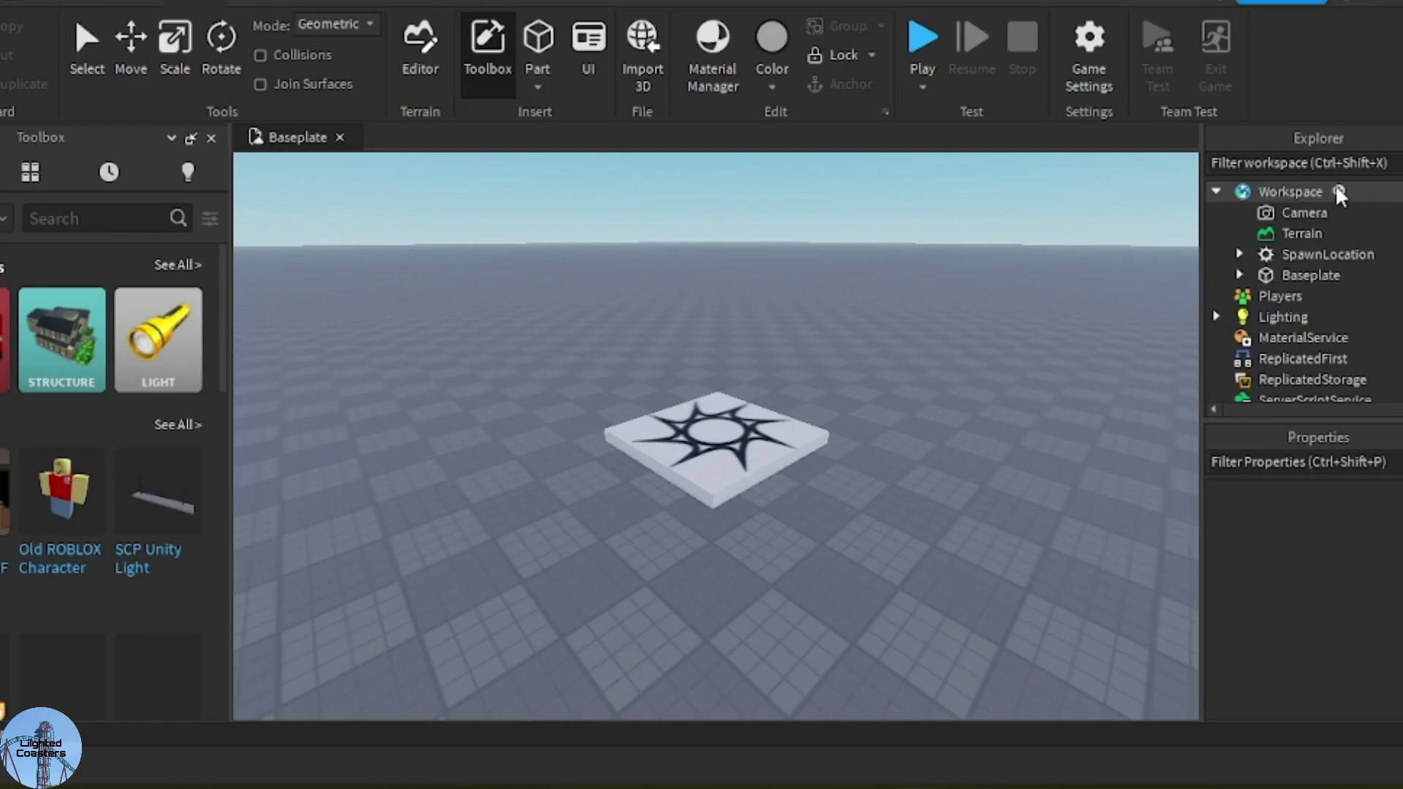
# Step: Add a Script to the Workspace in Roblox Studio and replace its default code with the copied spline data
pyautogui.click(1335, 186)
pyautogui.click(1274, 309)
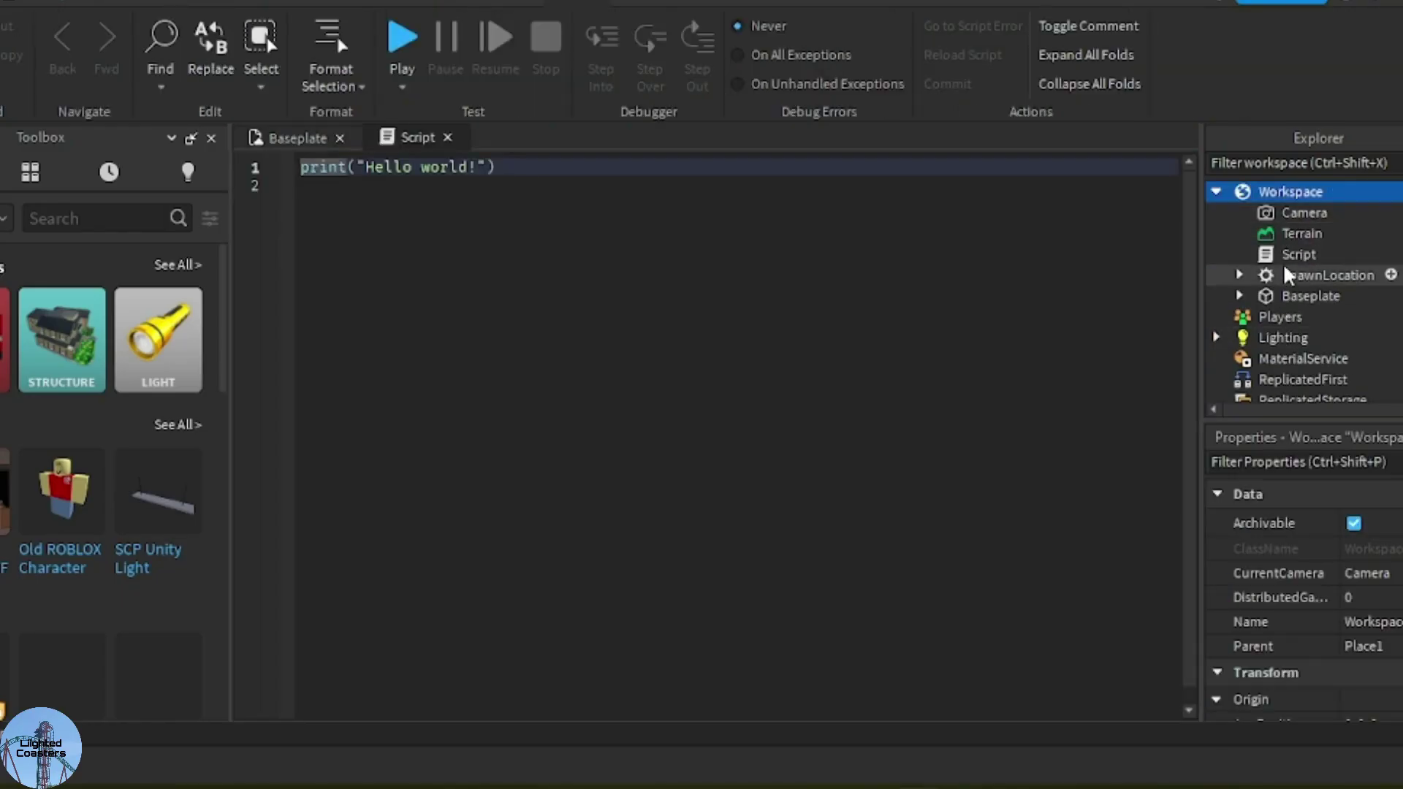
pyautogui.click(1299, 254)
pyautogui.moveTo(637, 179); pyautogui.dragTo(276, 164)
pyautogui.press('BackSpace')
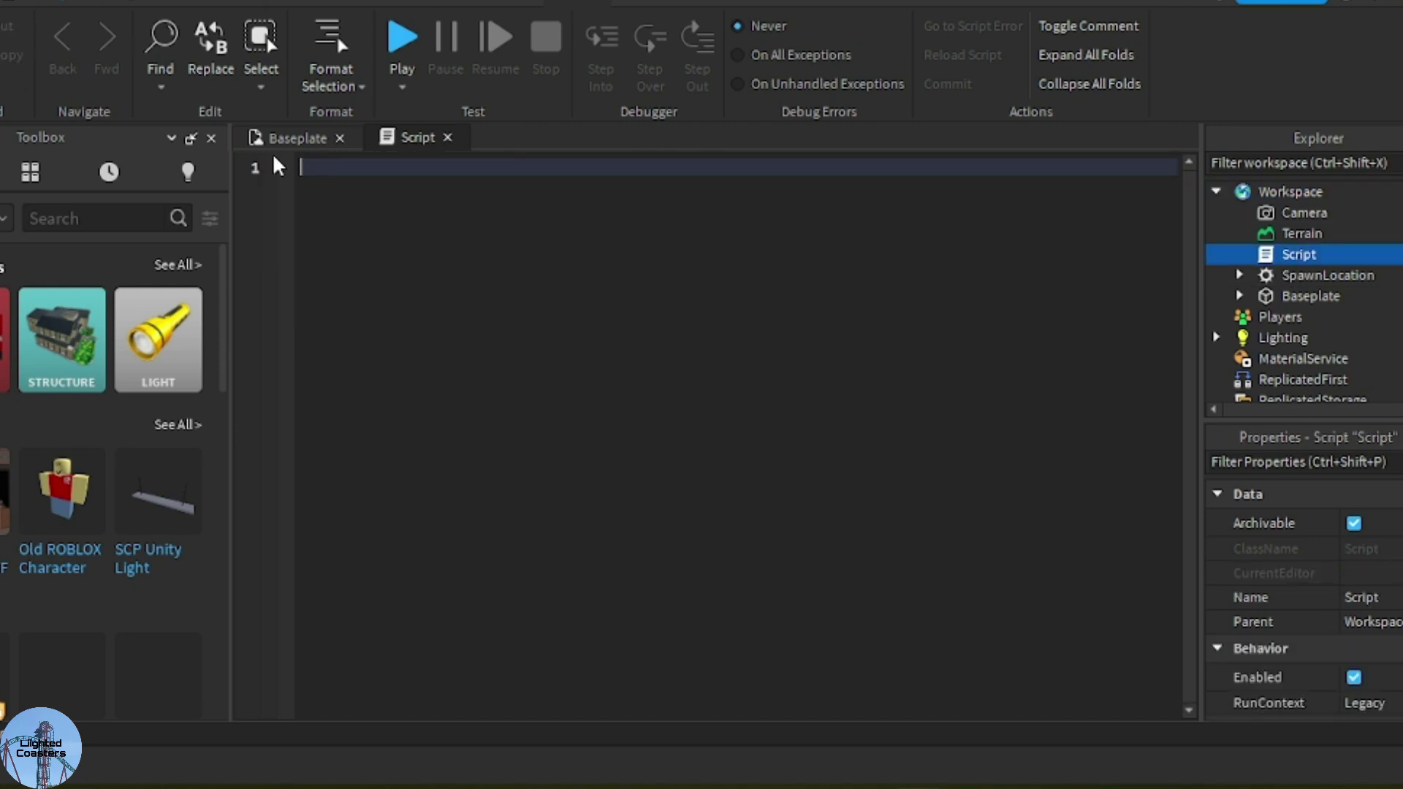
pyautogui.hotkey('ctrl', 'v')
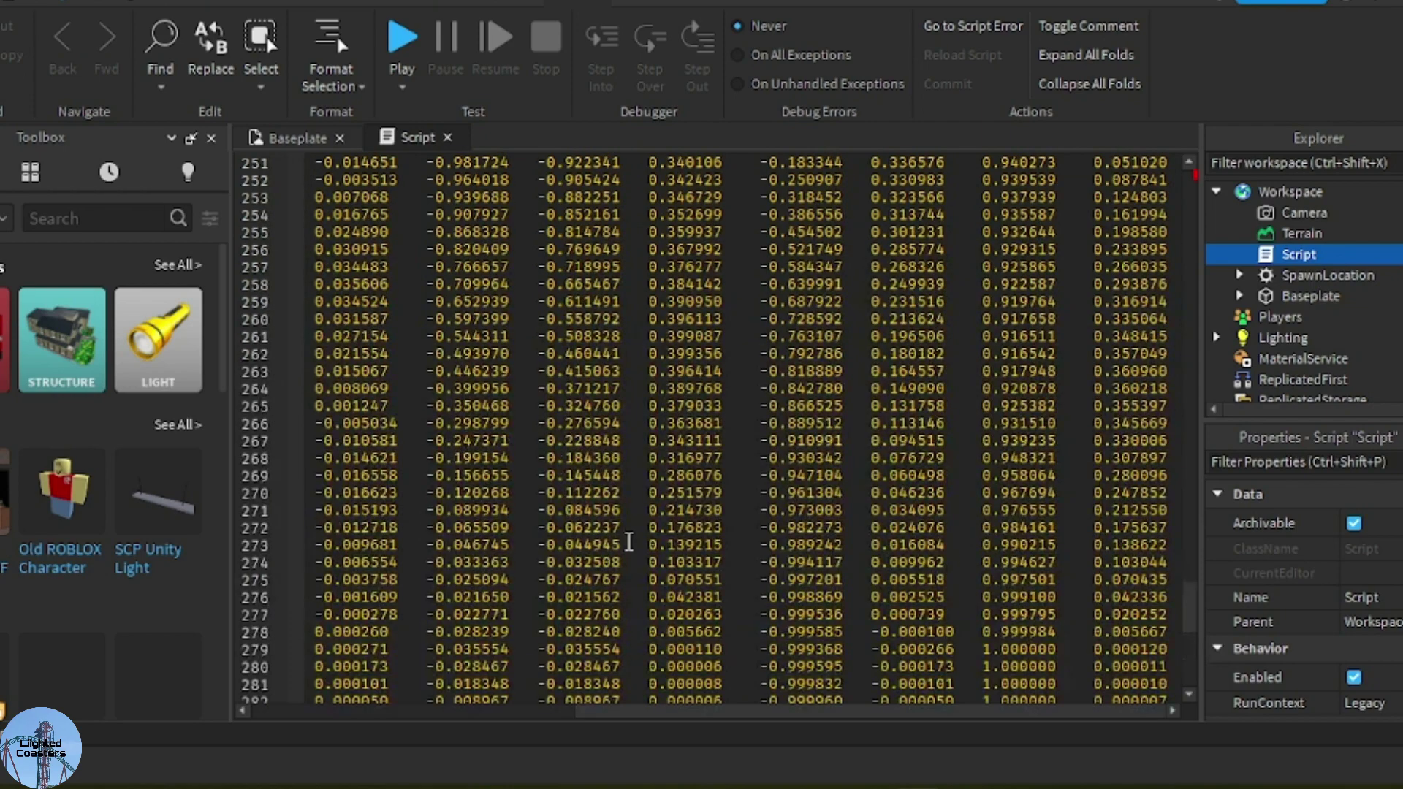
pyautogui.scroll(20, 627, 557)
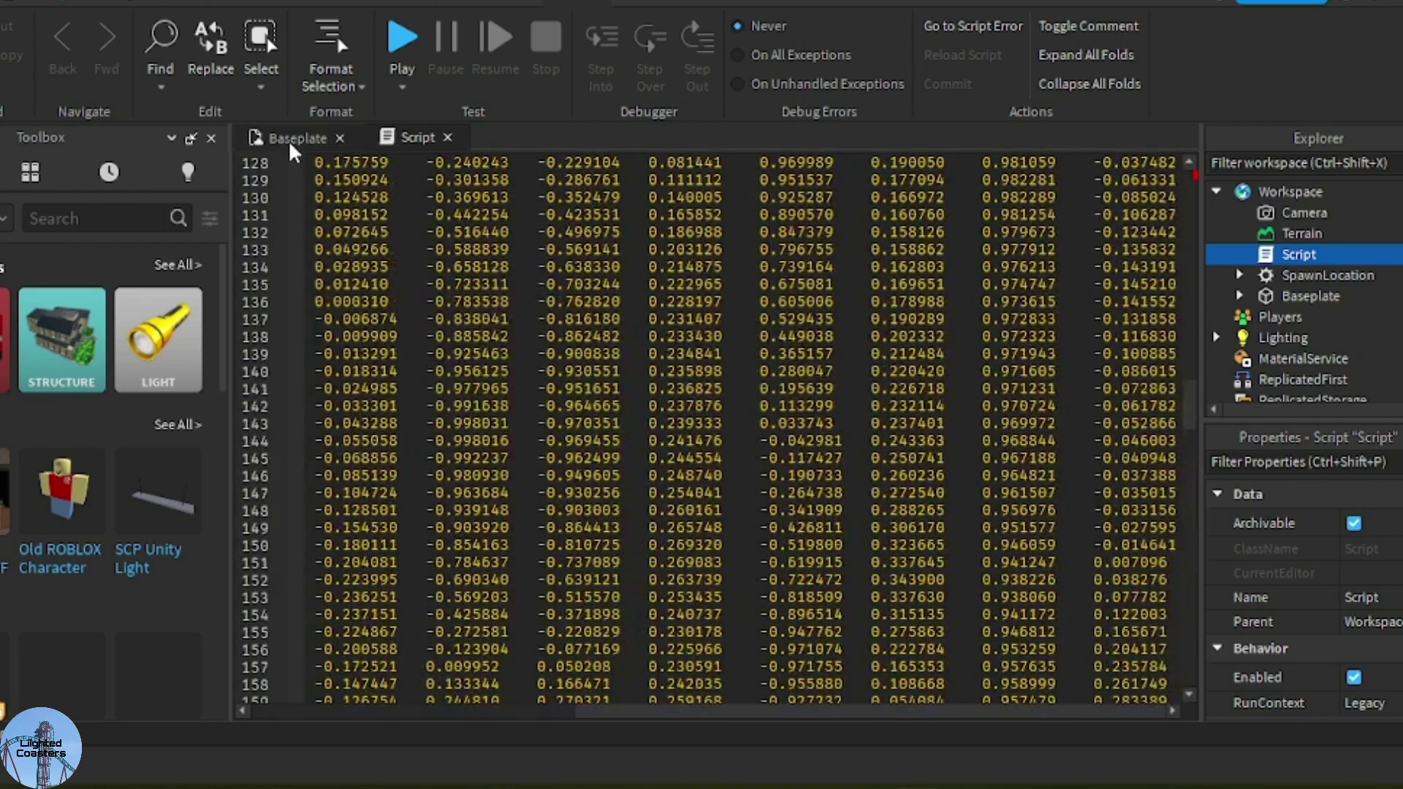
# Step: Return to the Baseplate view and open the NL2ToRoblox import tool beside it
pyautogui.click(292, 139)
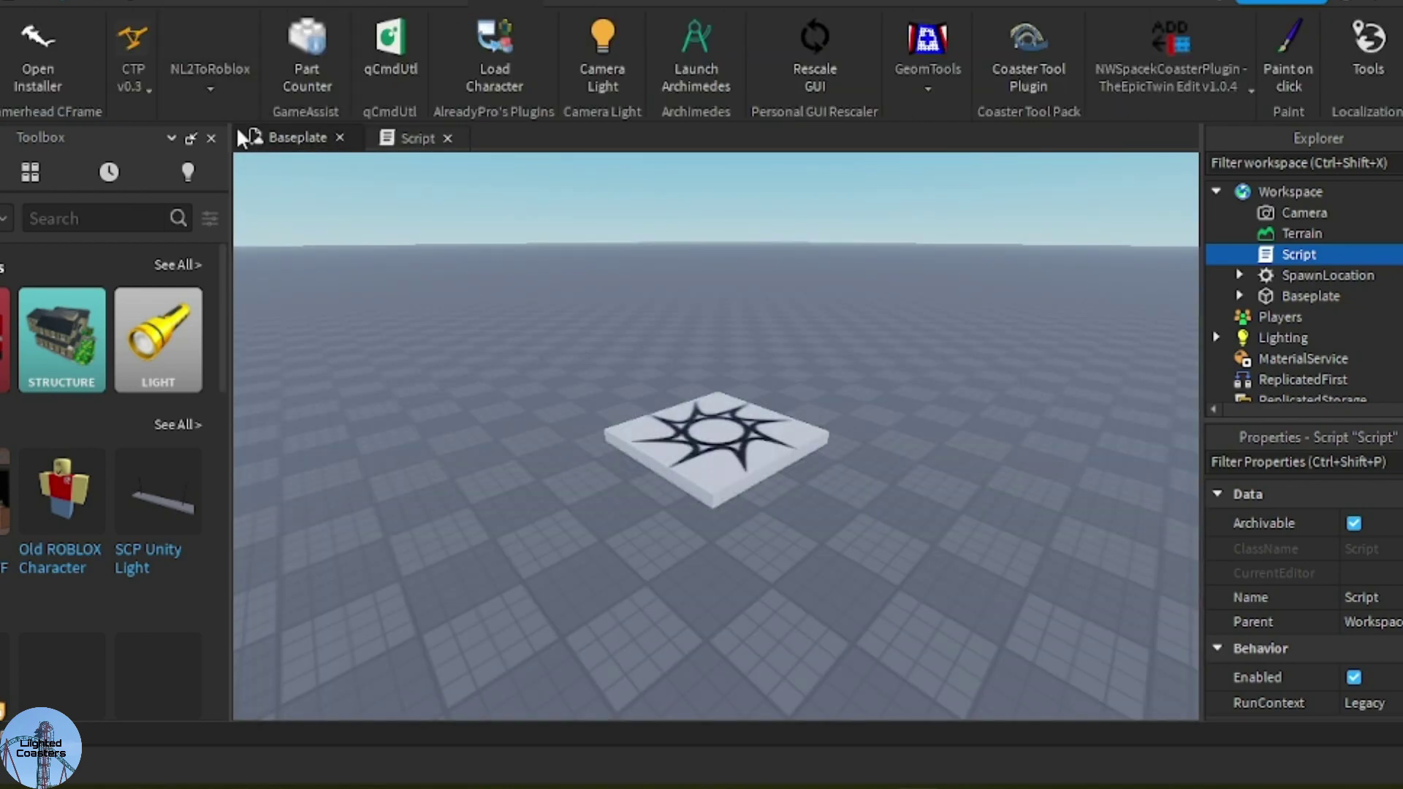
pyautogui.click(214, 90)
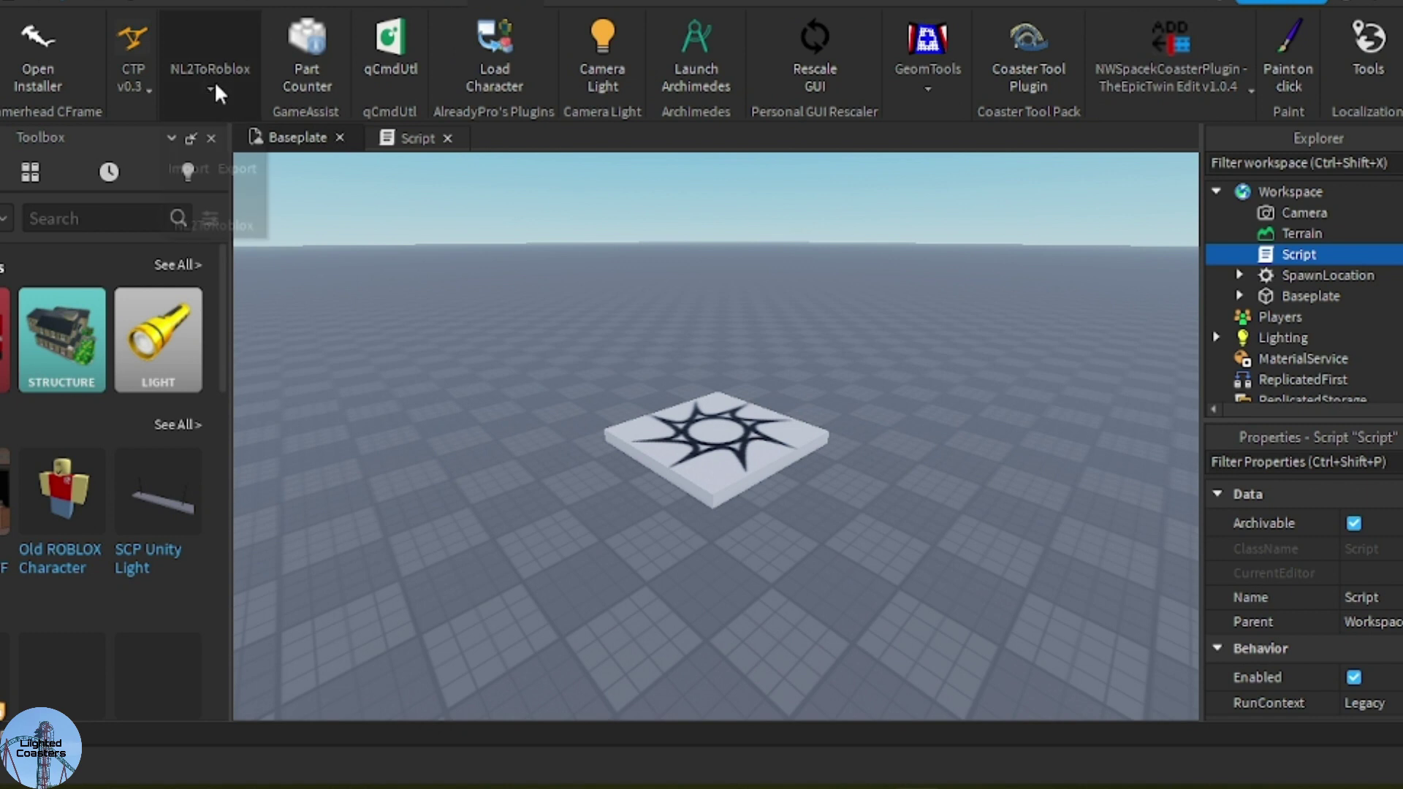
pyautogui.click(206, 170)
pyautogui.moveTo(388, 139); pyautogui.dragTo(667, 416)
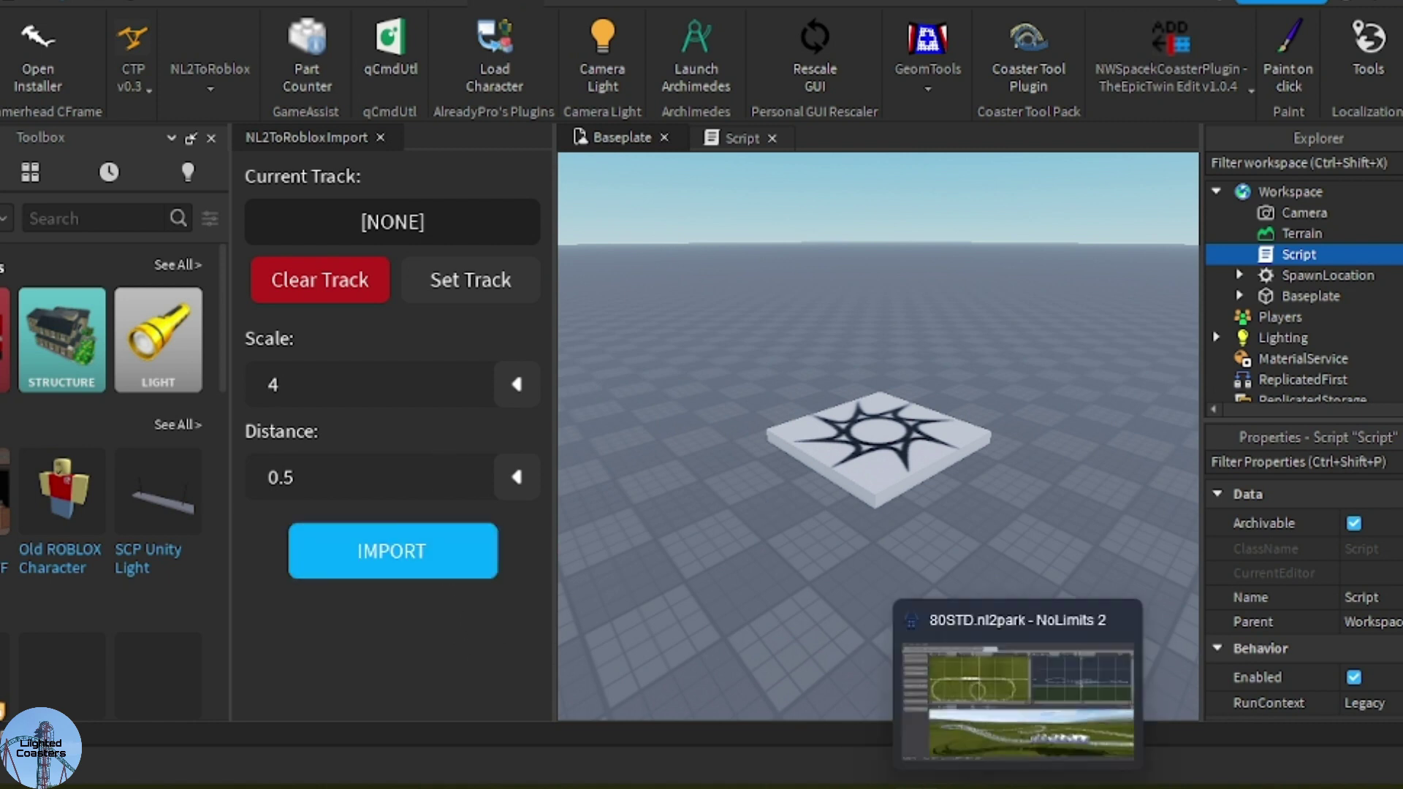
pyautogui.rightClick(1021, 786)
pyautogui.click(961, 760)
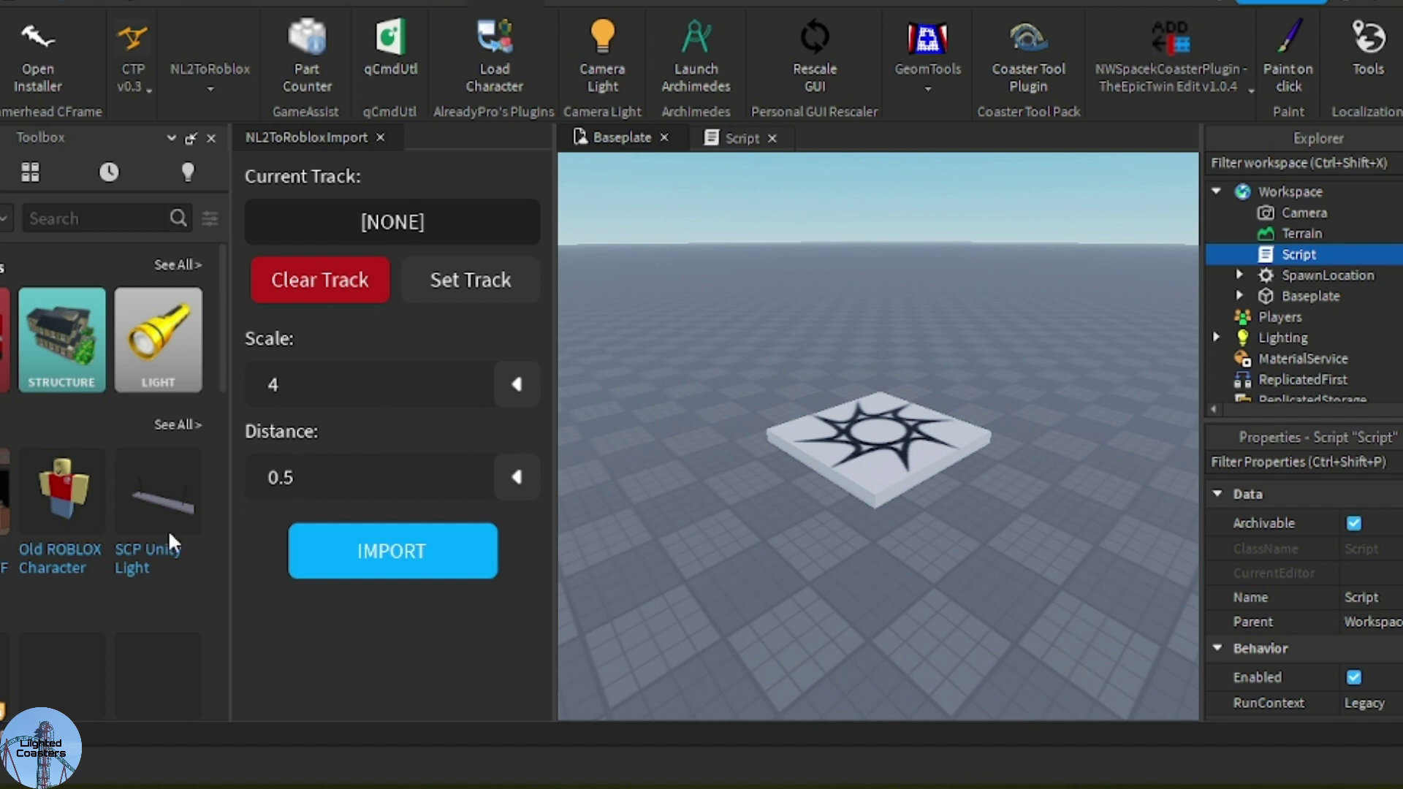
# Step: Load the track from the selected script, import it at scale 4 and distance 0.5, and close the import tool
pyautogui.click(474, 278)
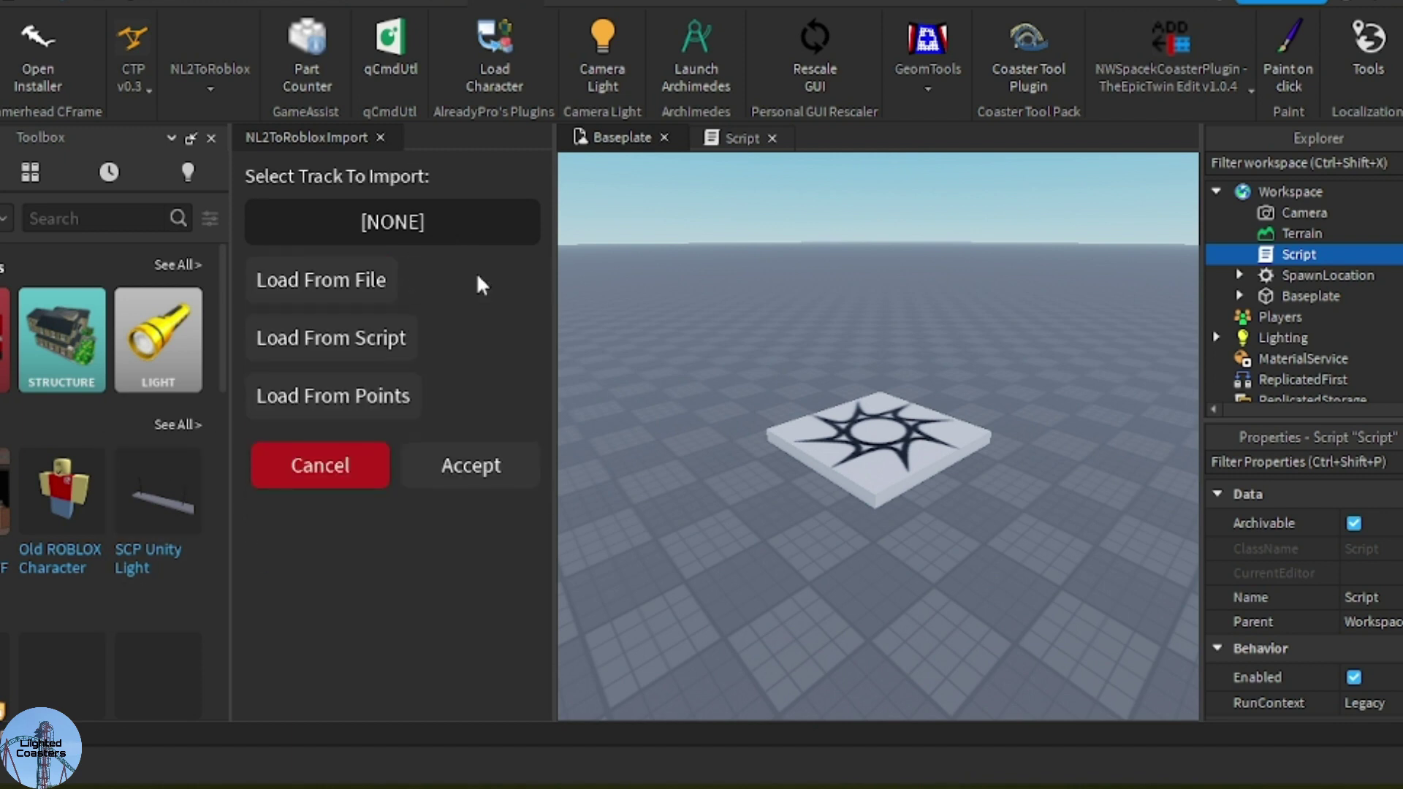
pyautogui.click(395, 341)
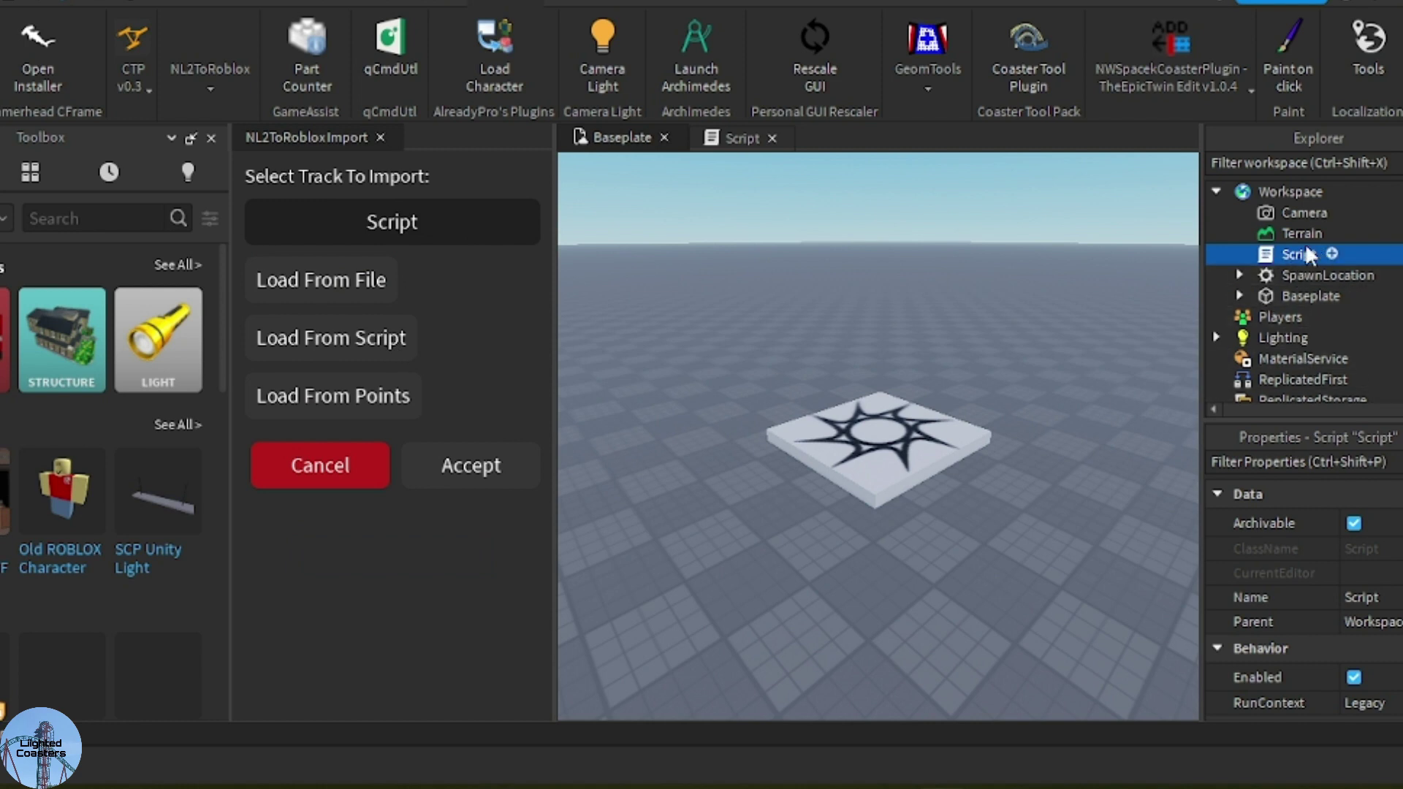
pyautogui.click(515, 466)
pyautogui.click(455, 547)
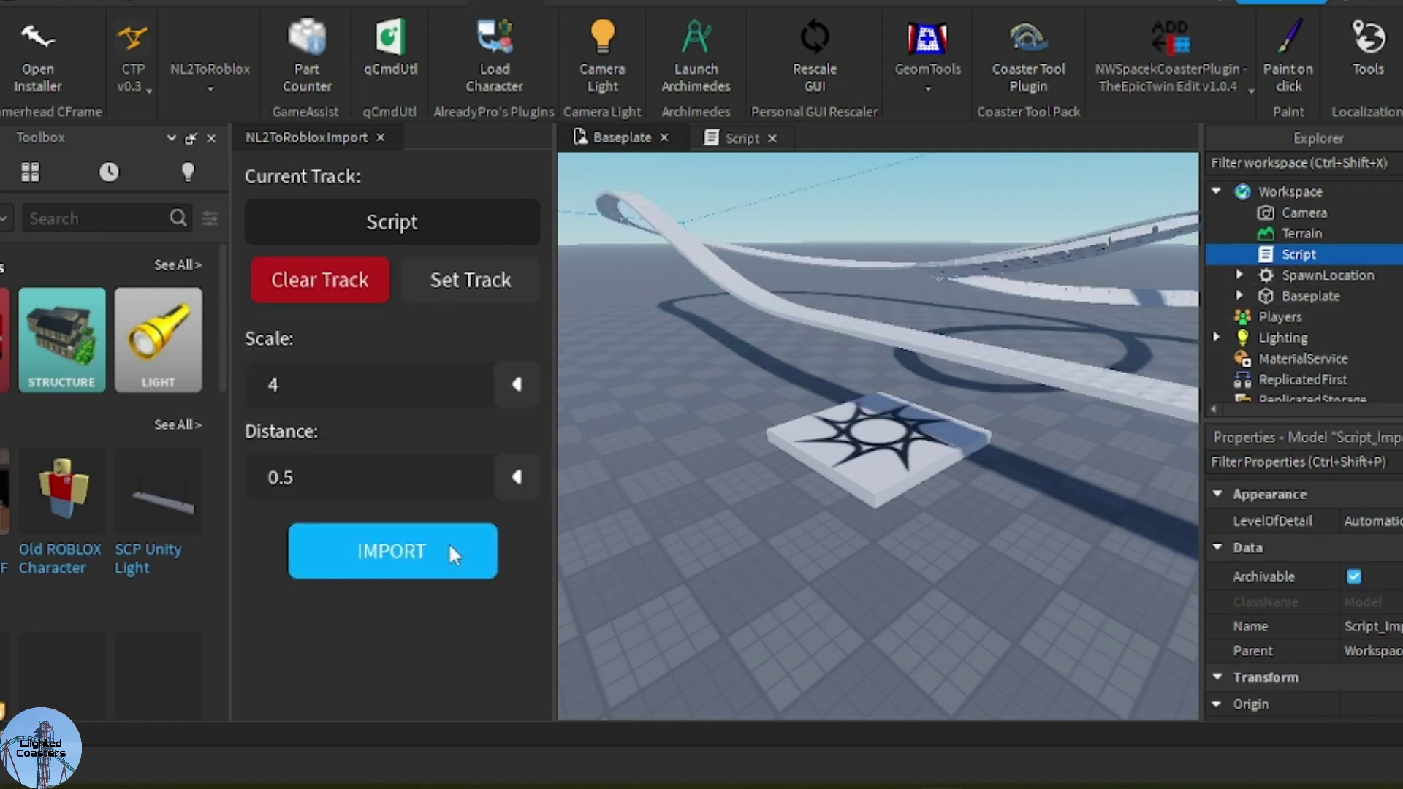
pyautogui.click(380, 137)
pyautogui.scroll(-10, 862, 439)
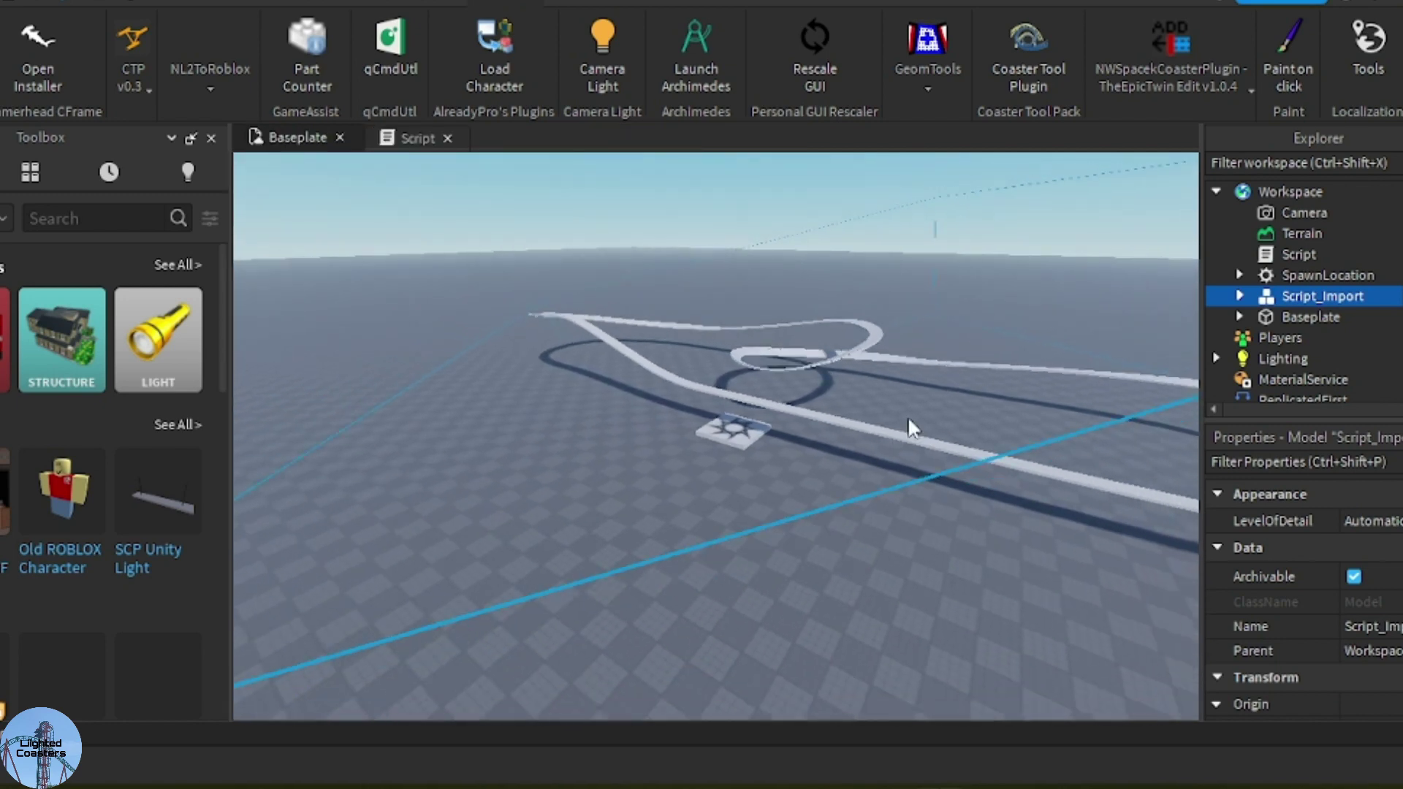
# Step: Close the spline data script and remove it from the Workspace
pyautogui.click(447, 138)
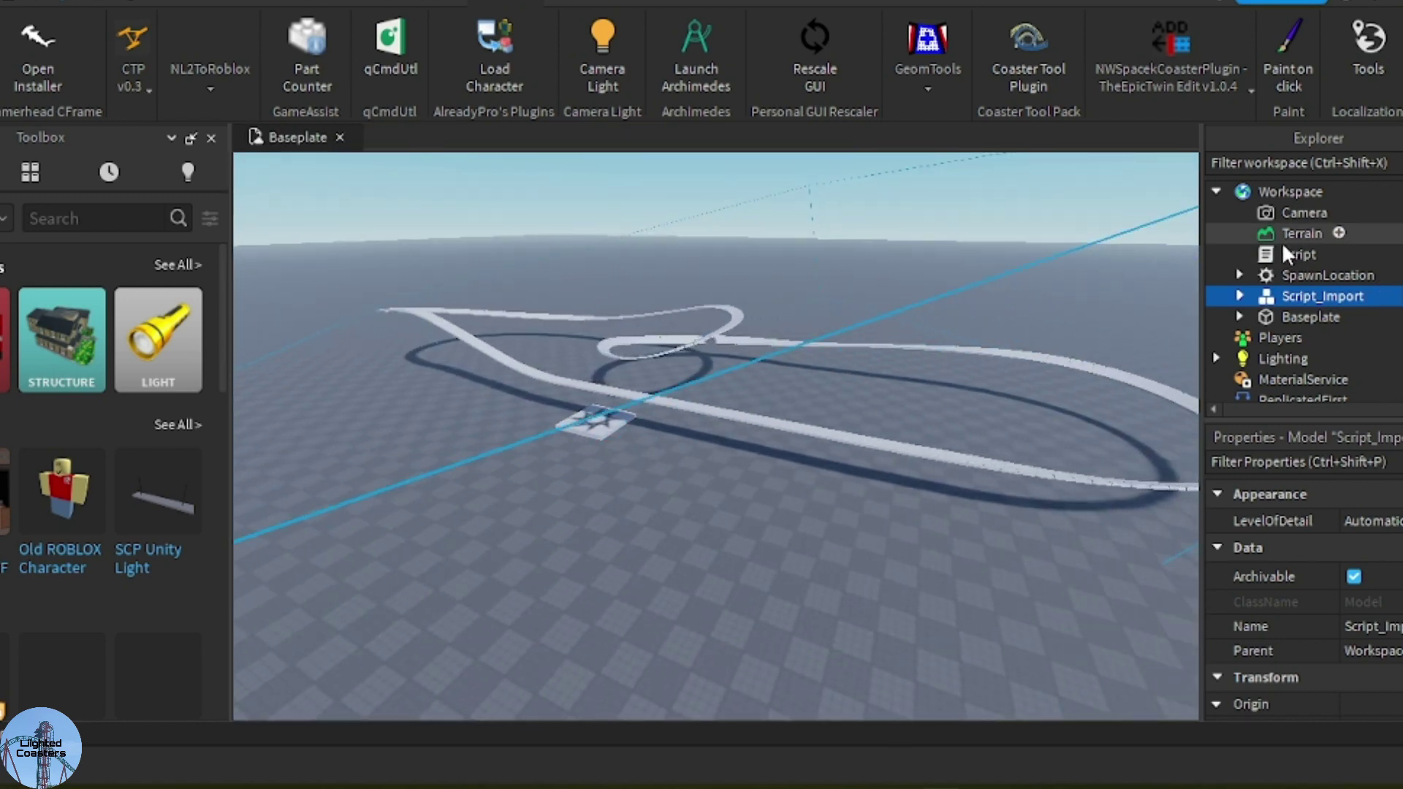
pyautogui.rightClick(1268, 254)
pyautogui.click(1242, 151)
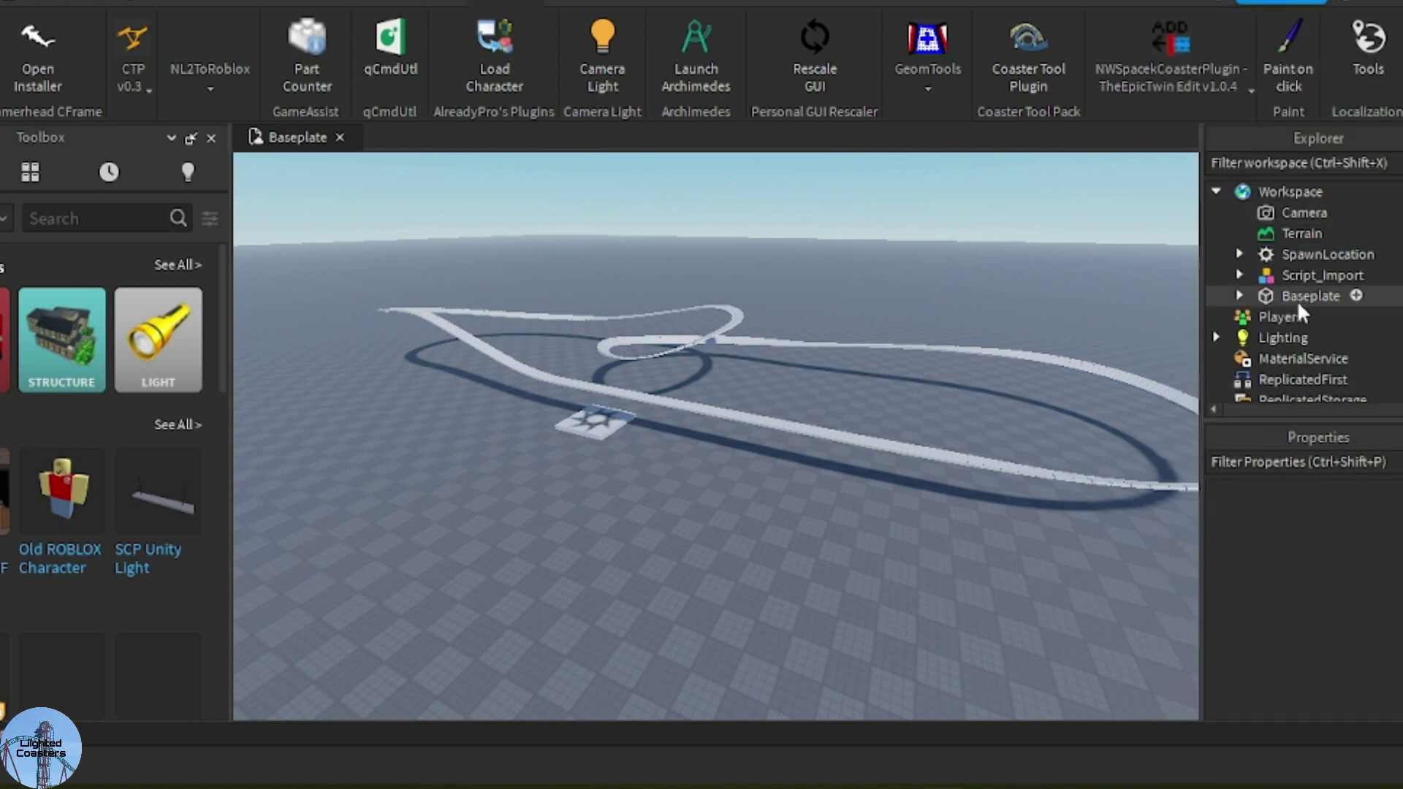
# Step: Activate the Move tool on the imported track model and rename the model 80std
pyautogui.click(1289, 283)
pyautogui.click(73, 1)
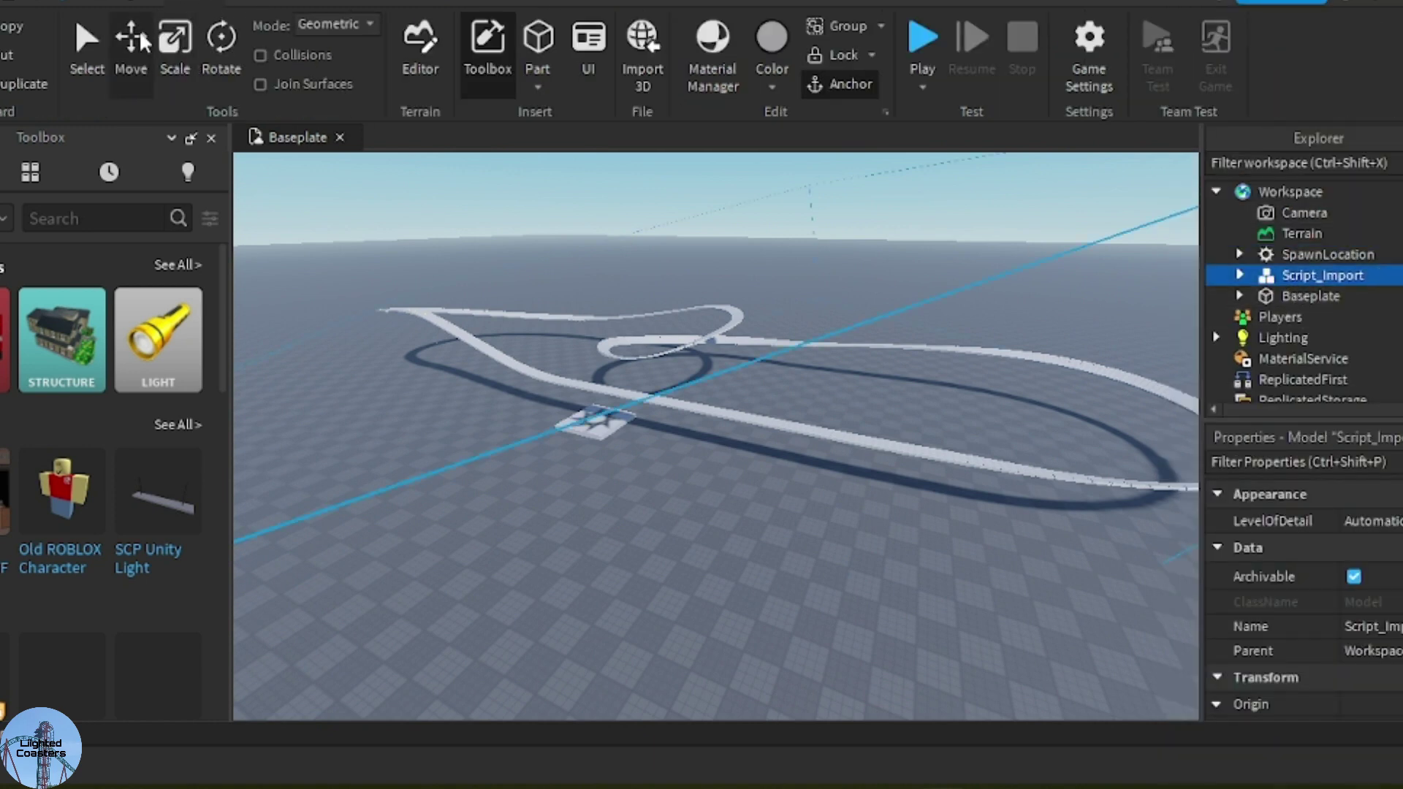
pyautogui.click(1388, 626)
pyautogui.write('80std')
pyautogui.press('Return')
# Step: Look through the numbered parts inside the 80std model and examine the track up close
pyautogui.click(1240, 275)
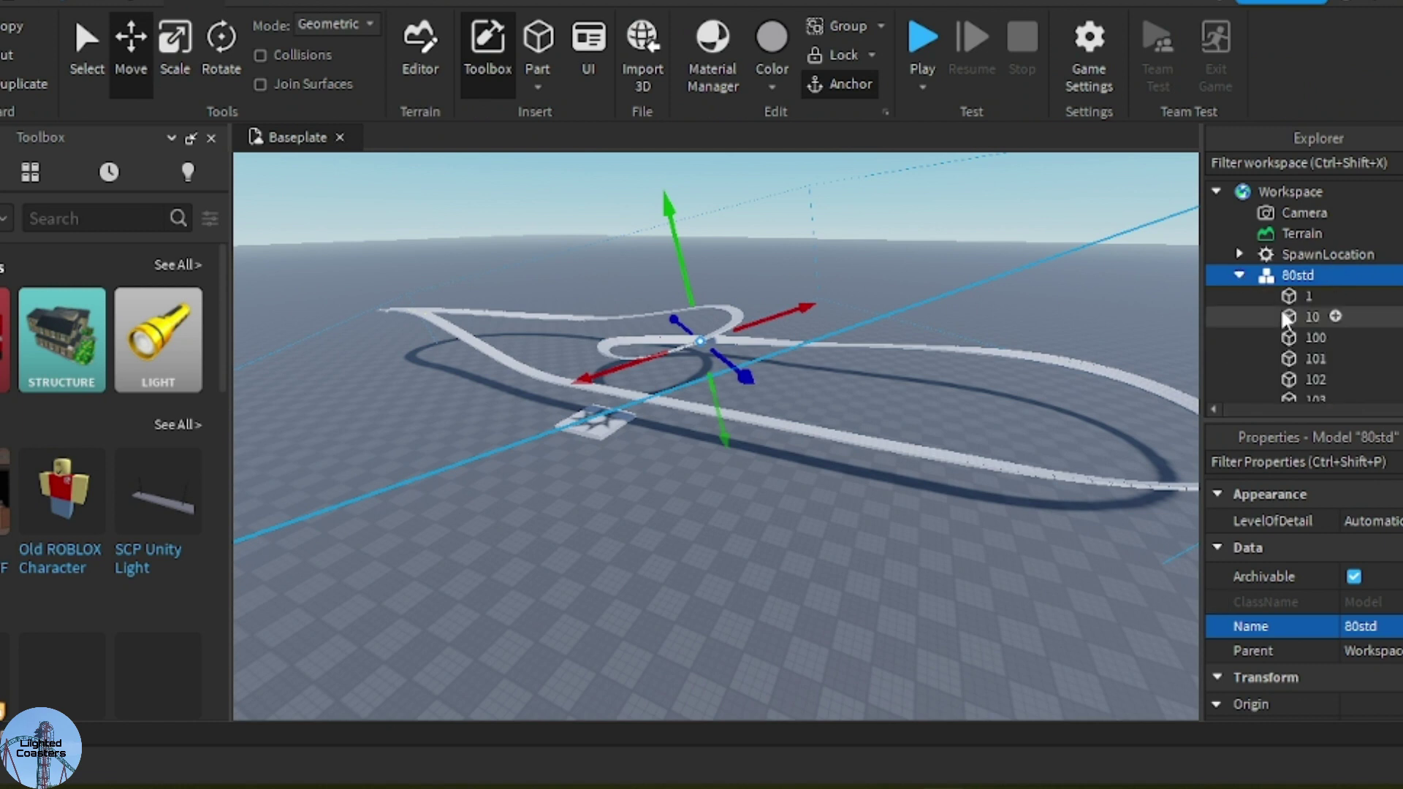
pyautogui.scroll(-5, 1286, 320)
pyautogui.scroll(5, 1268, 292)
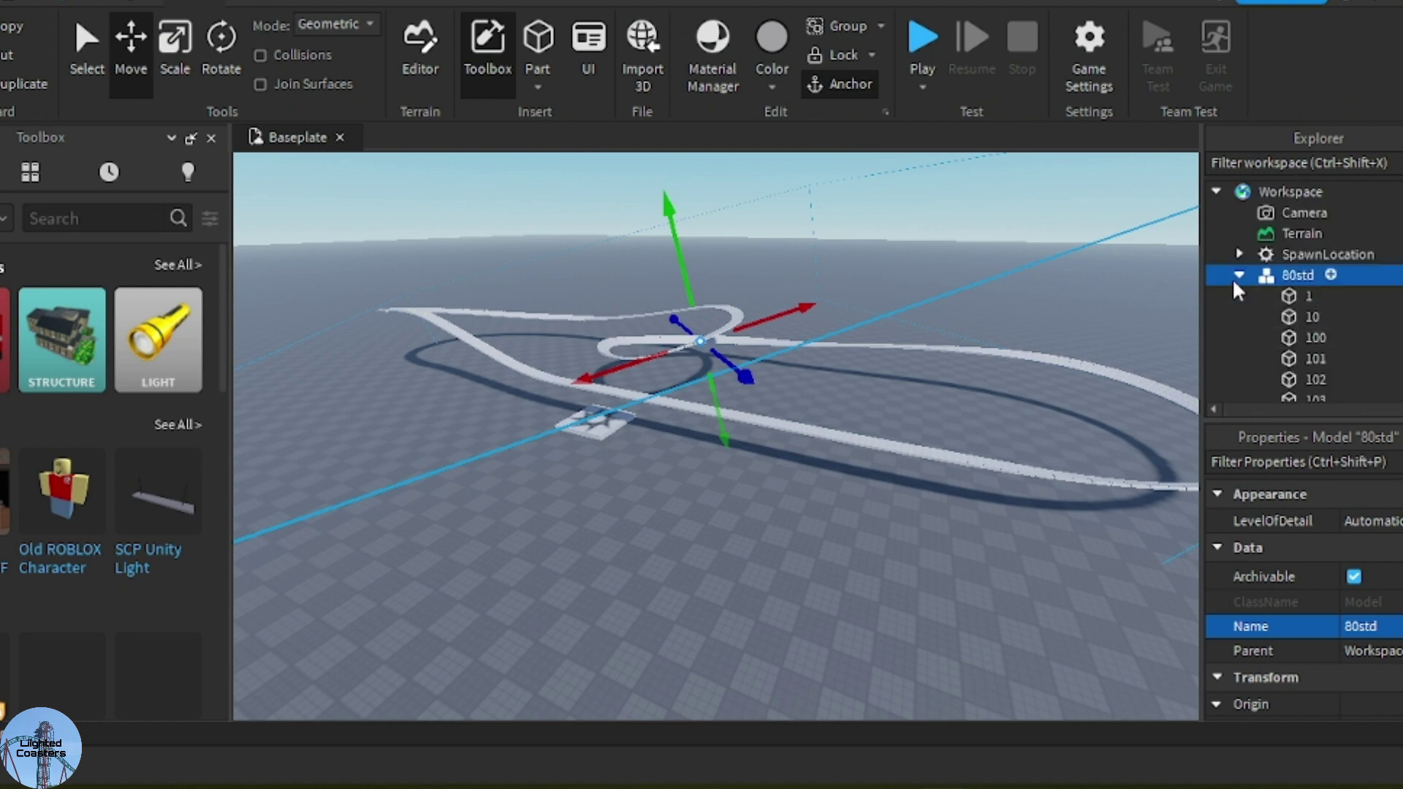
pyautogui.click(1239, 275)
pyautogui.press('w')
pyautogui.moveTo(739, 461); pyautogui.dragTo(727, 453, button='right')
pyautogui.scroll(6, 731, 462)
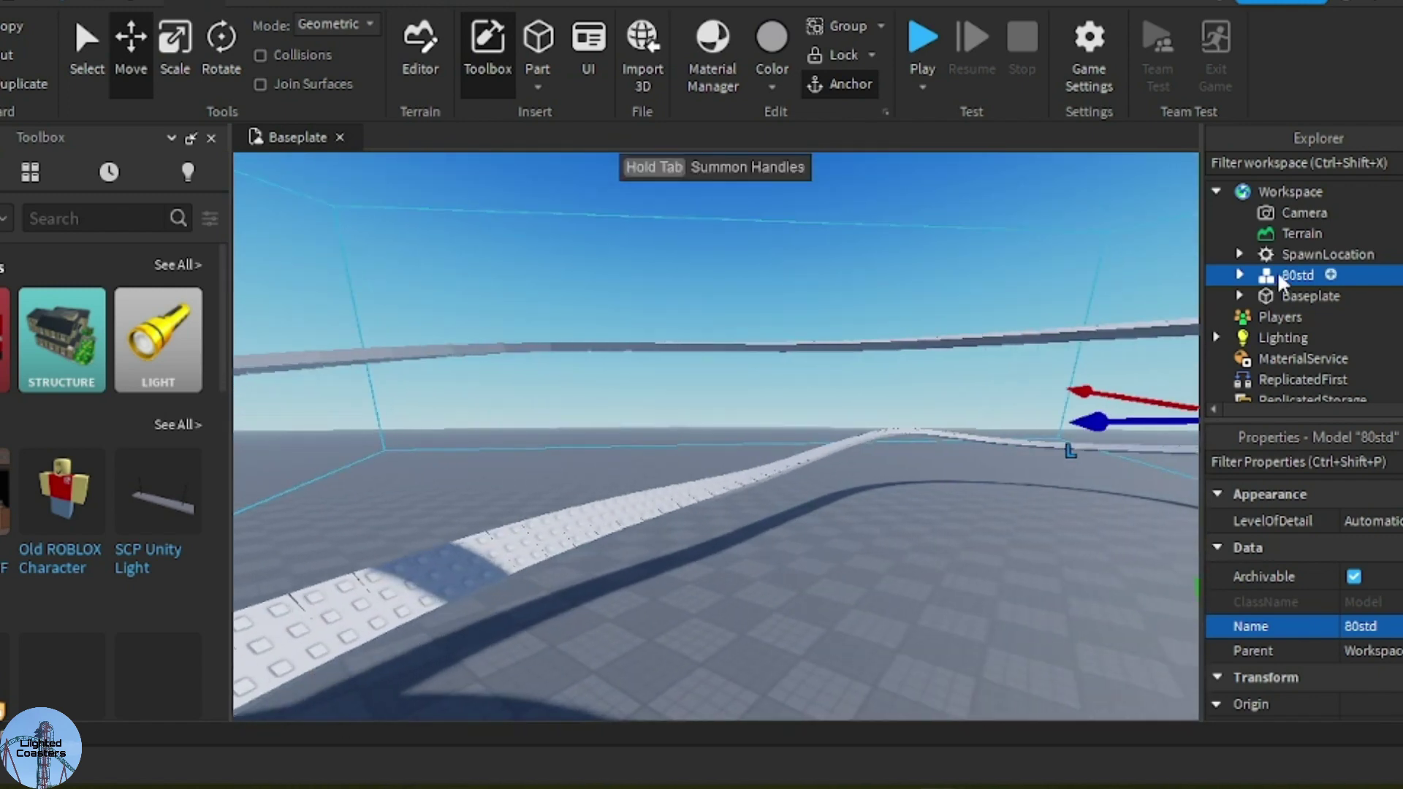
# Step: Select all child parts of the 80std model and try to rename them Track
pyautogui.rightClick(1284, 277)
pyautogui.click(1175, 232)
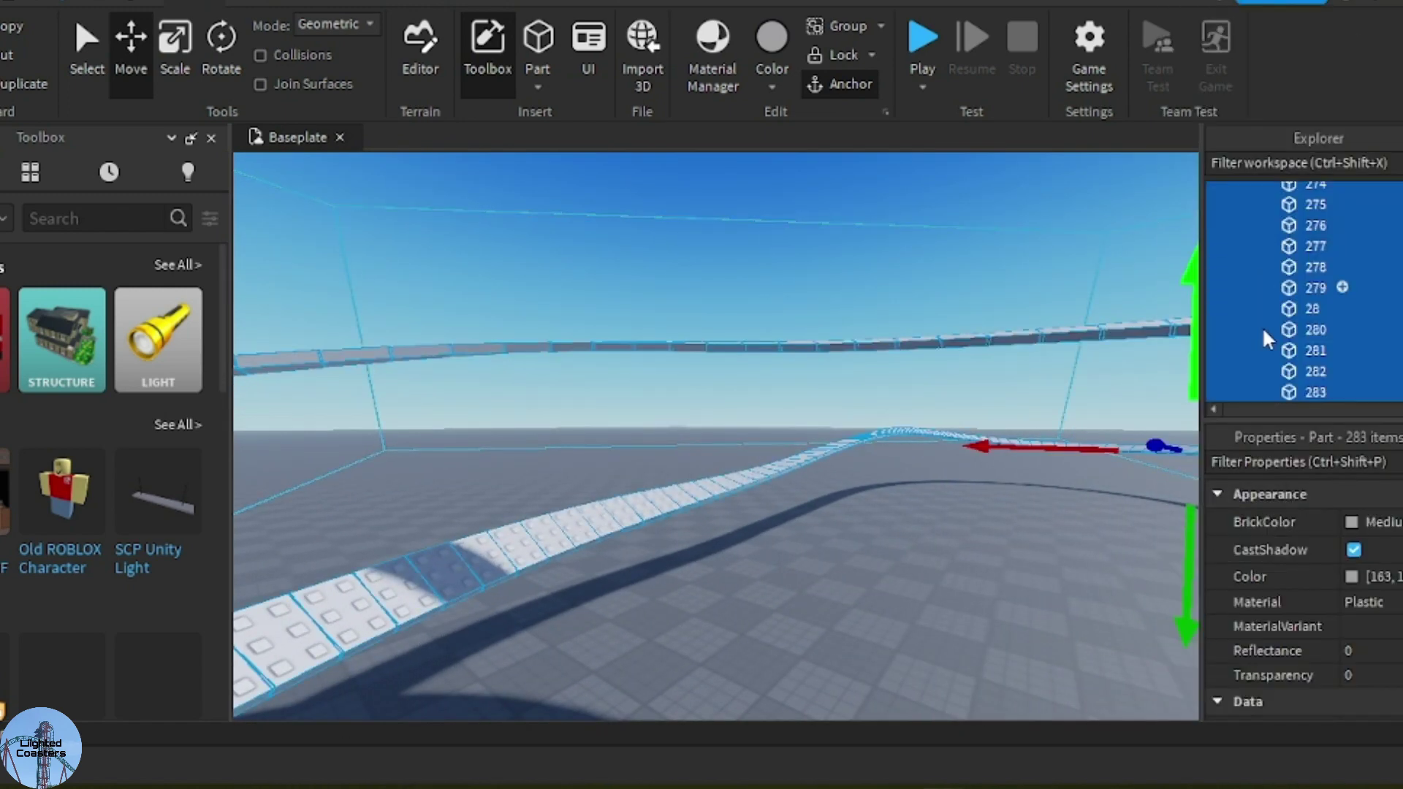
pyautogui.scroll(-3, 1381, 643)
pyautogui.scroll(2, 1369, 585)
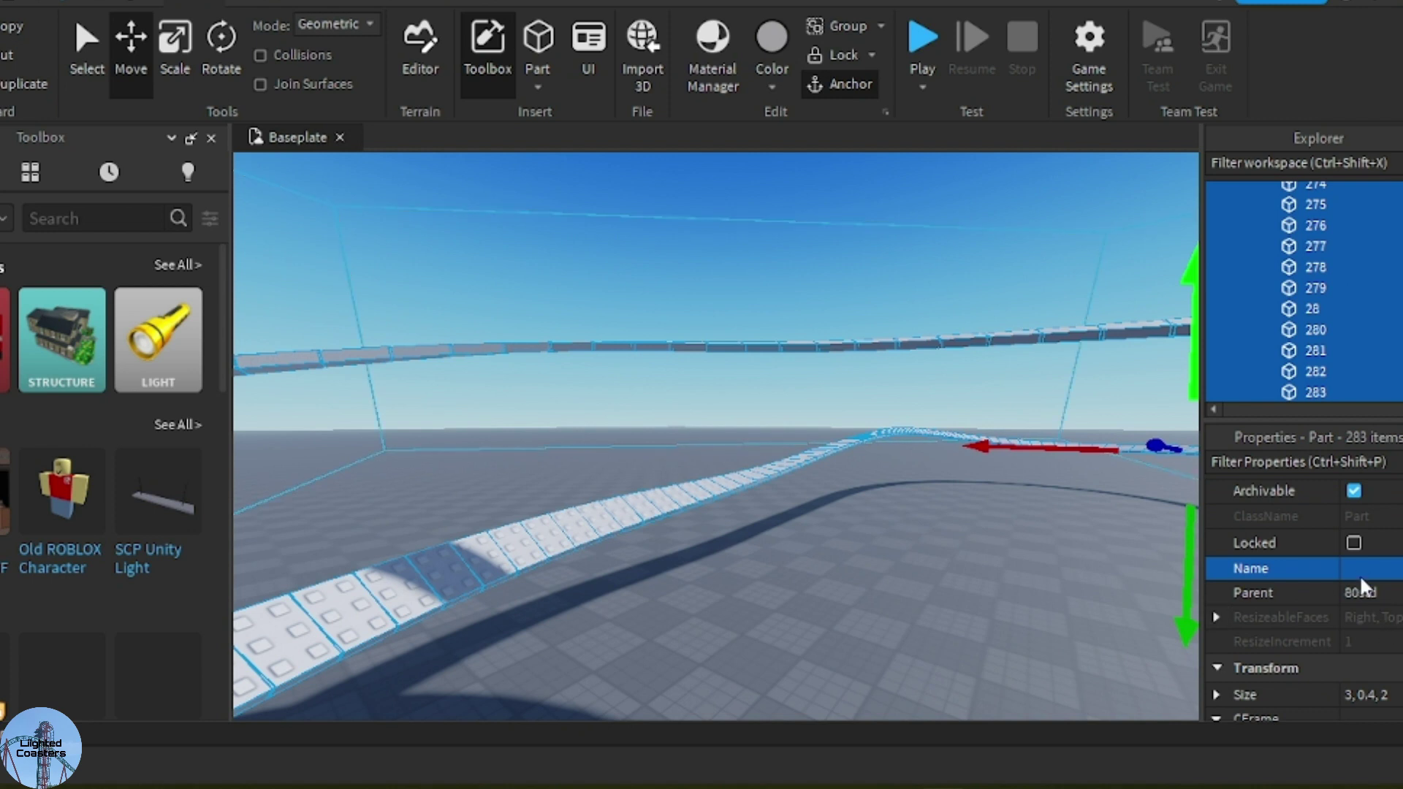
pyautogui.click(1362, 578)
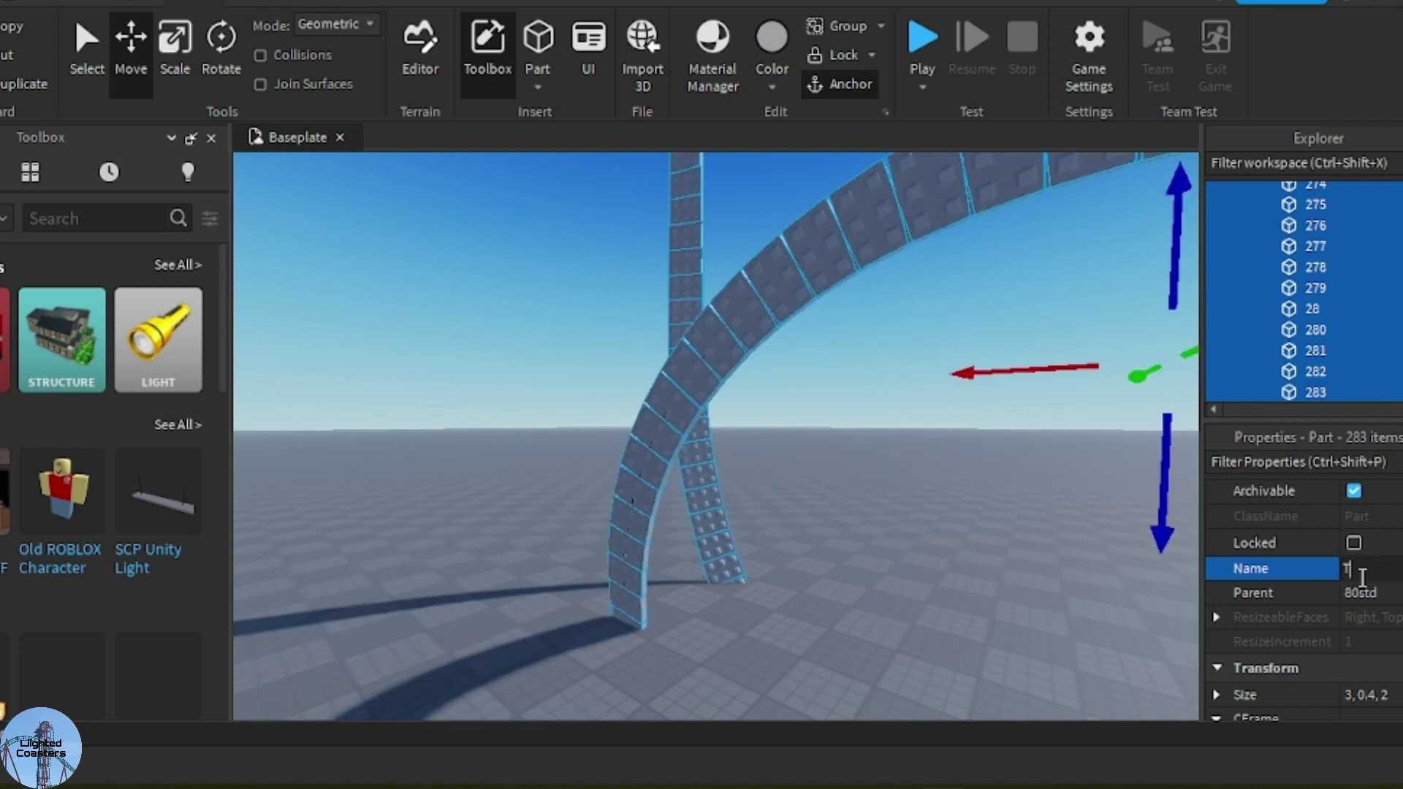
pyautogui.write('Track')
pyautogui.press('Return')
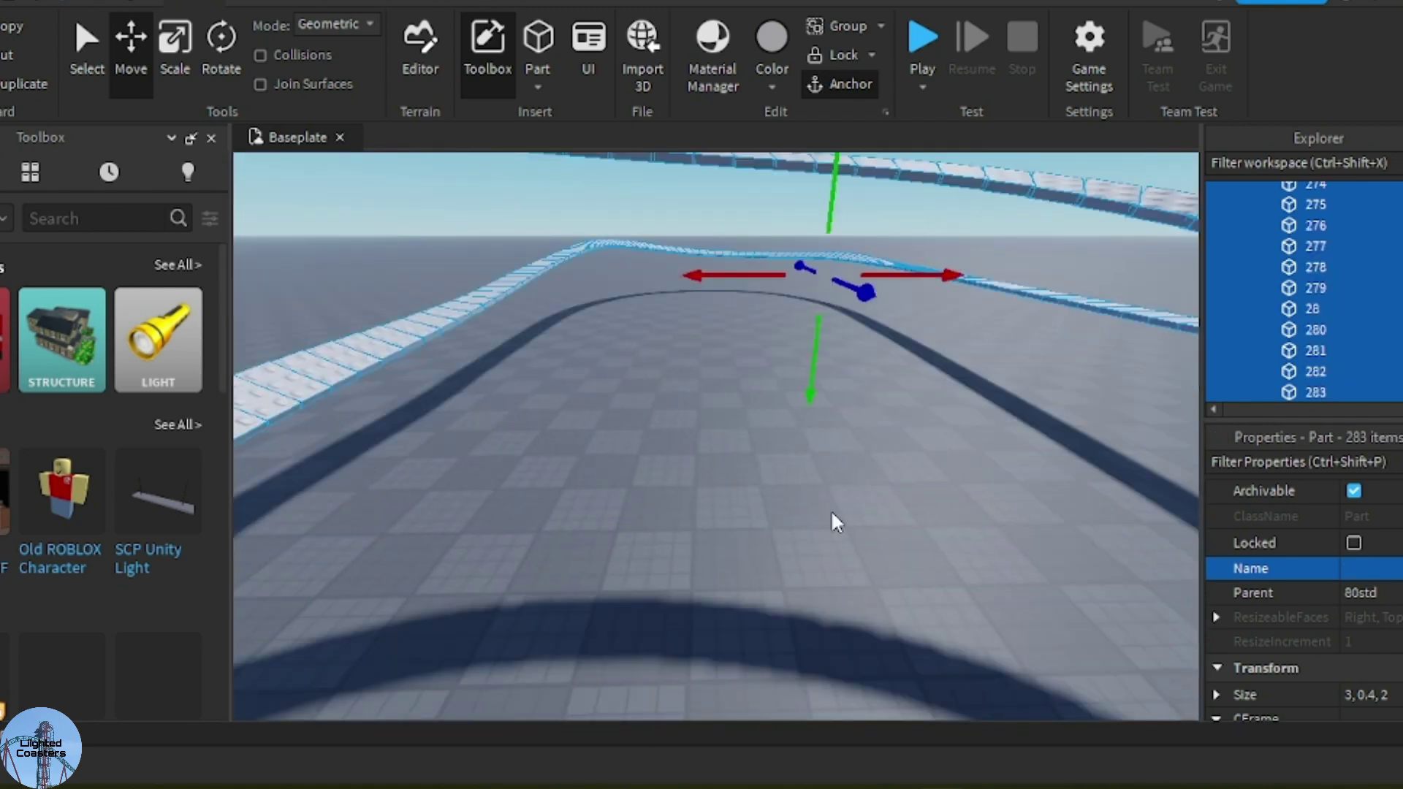
# Step: Deselect the track parts and look over the imported layout around the spawn location
pyautogui.click(811, 533)
pyautogui.moveTo(715, 536); pyautogui.dragTo(715, 536, button='right')
pyautogui.press('w')
pyautogui.moveTo(783, 614); pyautogui.dragTo(784, 614, button='right')
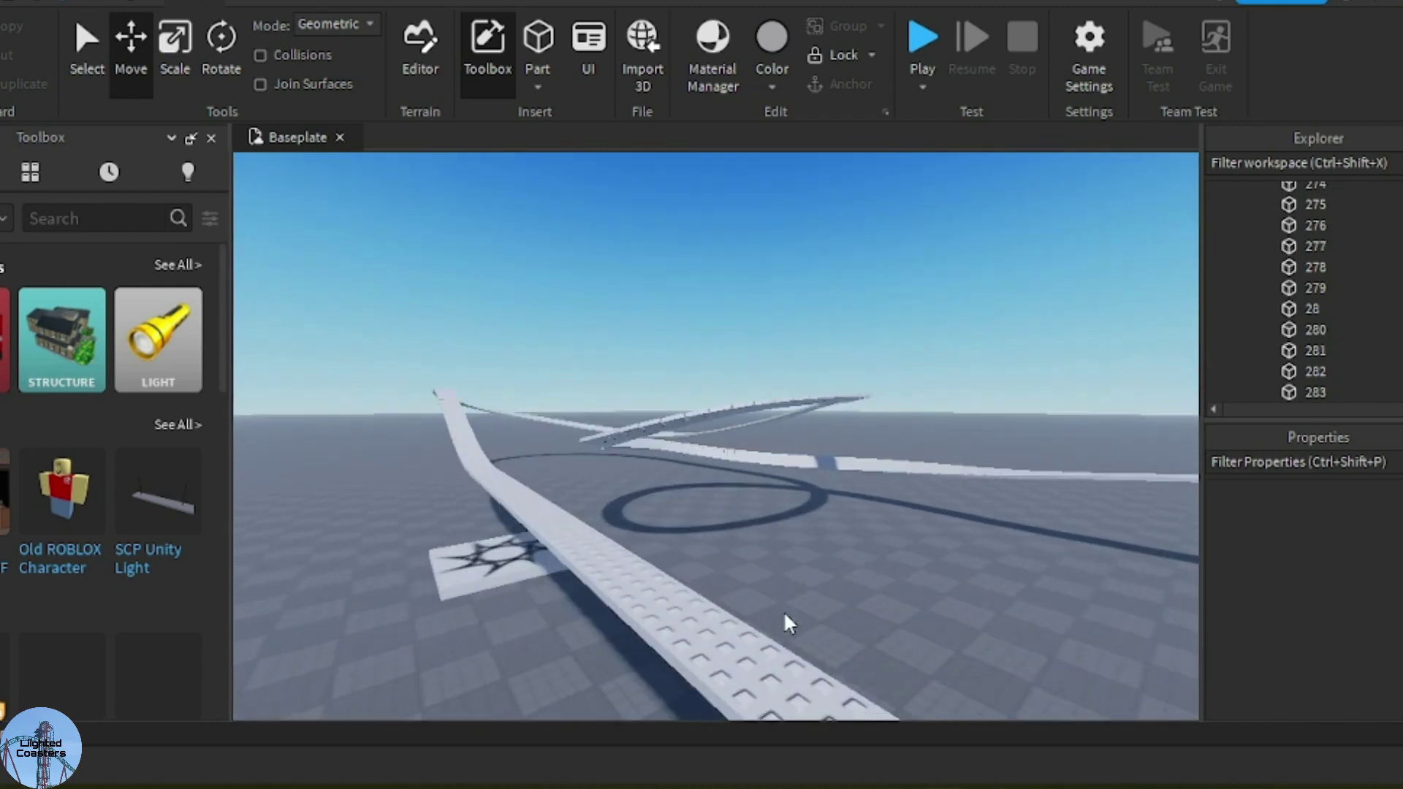